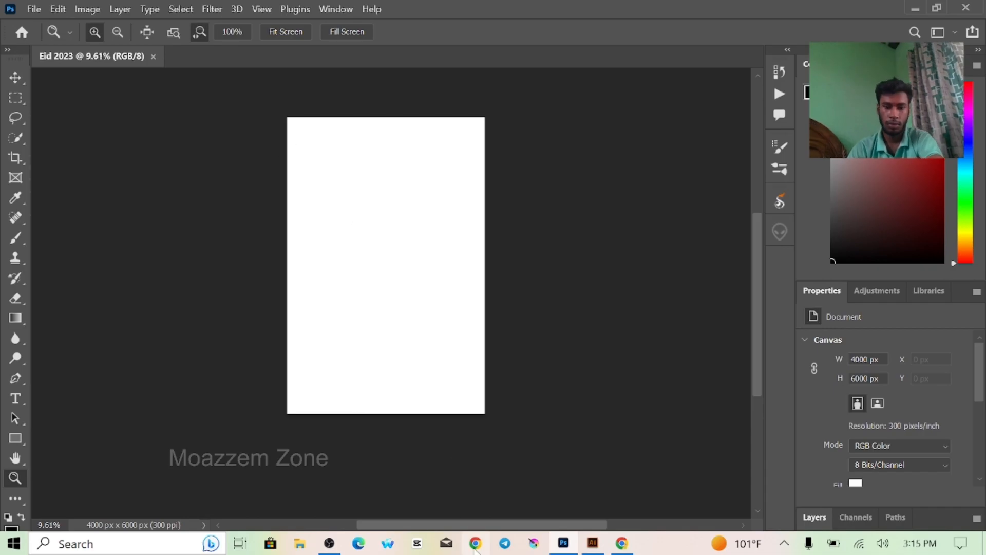
pyautogui.click(358, 543)
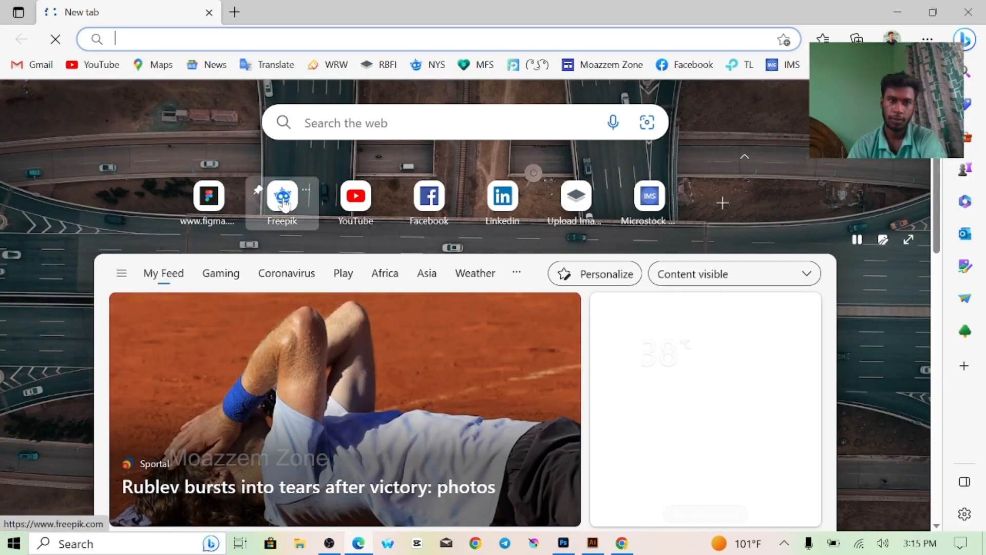
pyautogui.click(283, 201)
pyautogui.hotkey('ctrl', 't')
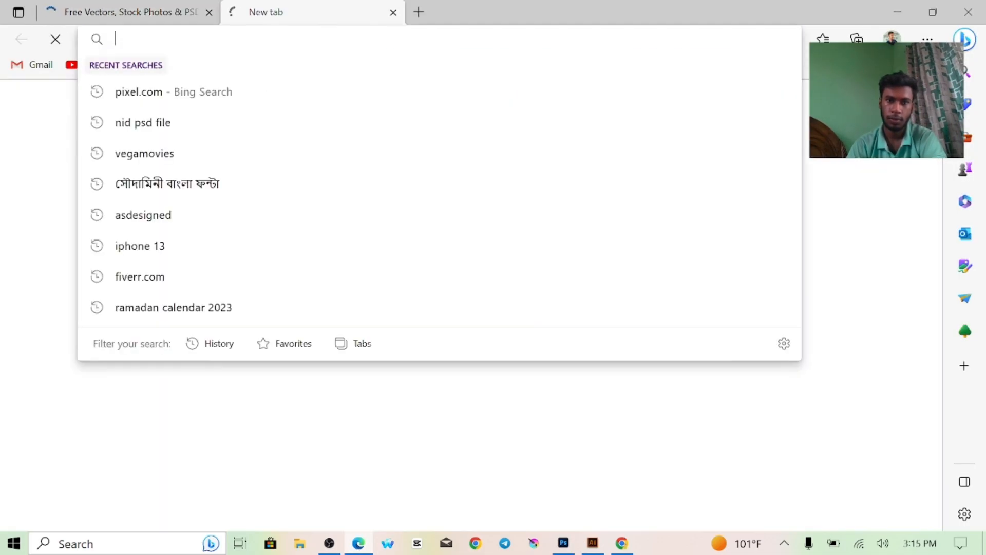
pyautogui.write('pixel.com')
pyautogui.press('Return')
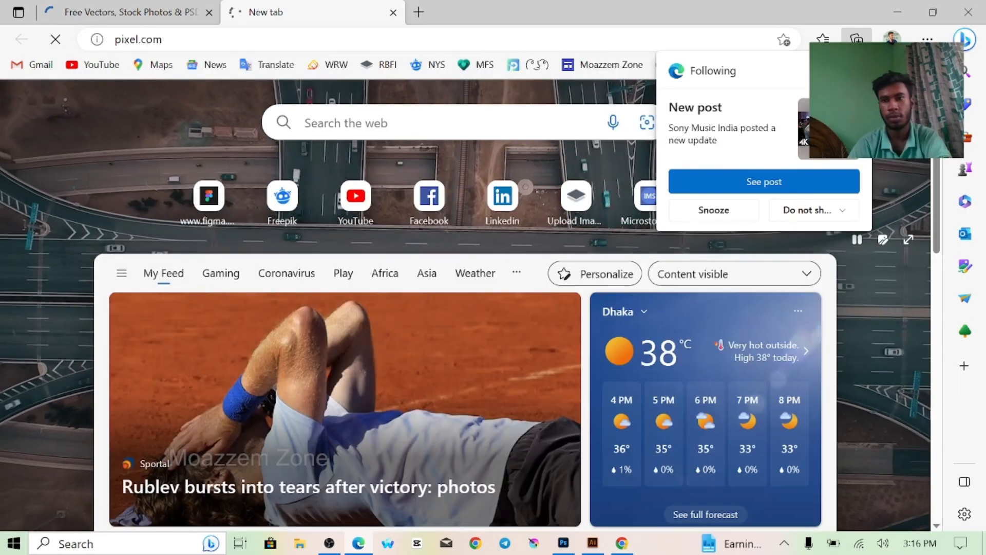
pyautogui.click(968, 12)
# Switch to Chrome, search for "image downloader extension" and add the Image Downloader extension from the Chrome Web Store.
pyautogui.click(622, 543)
pyautogui.click(207, 13)
pyautogui.click(216, 40)
pyautogui.write('image downloader')
pyautogui.press('Down')
pyautogui.press('Return')
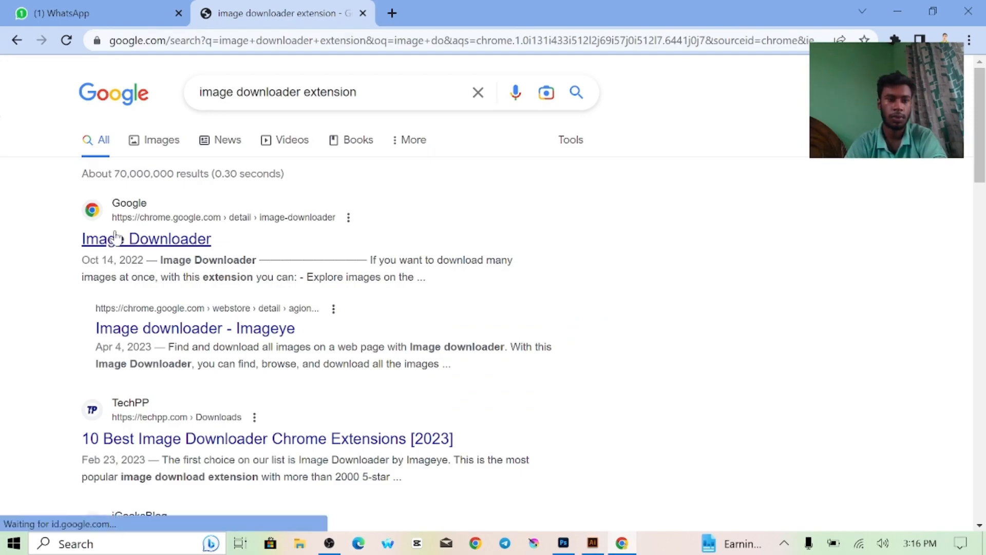
pyautogui.click(162, 242)
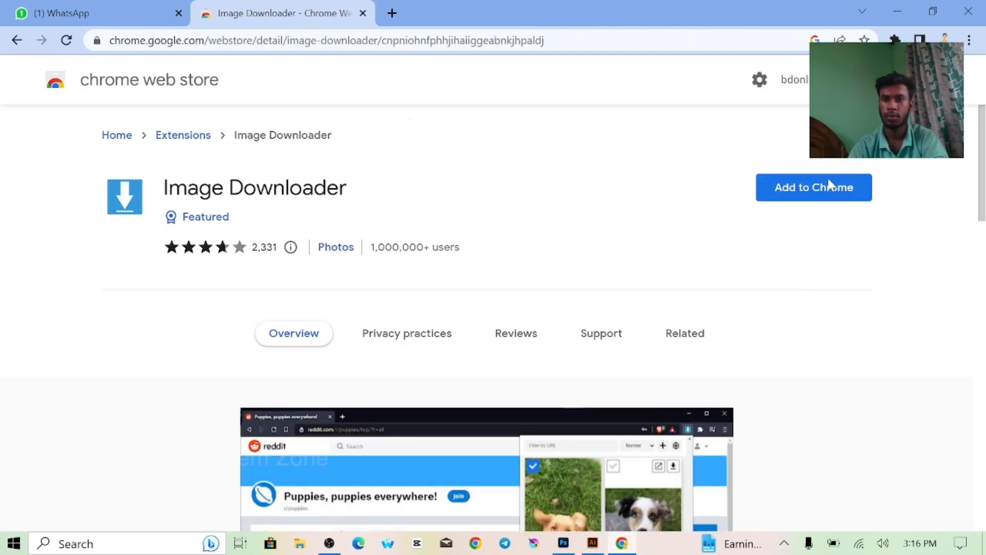
pyautogui.click(519, 190)
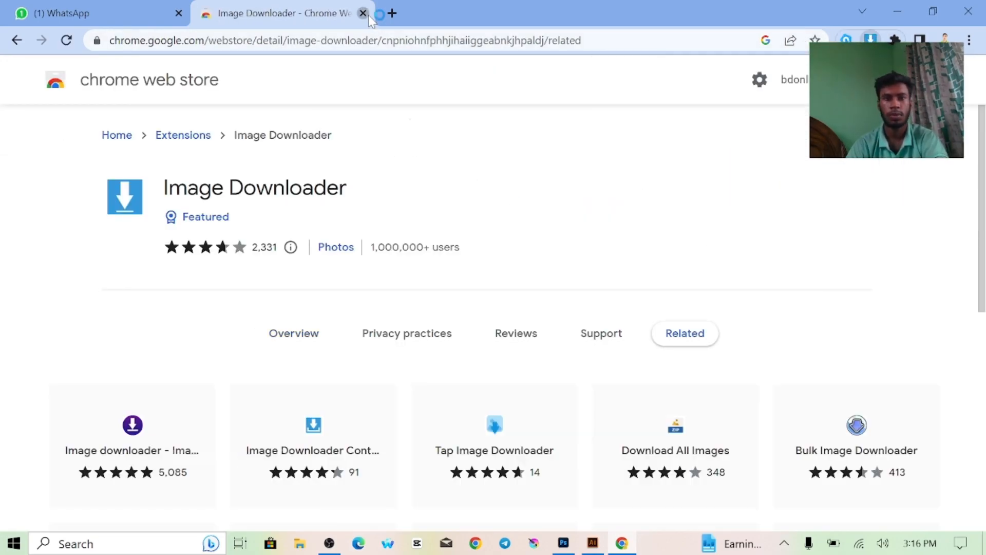
# Search Google Images for "islamic background" in a fresh tab and open the preview of the Unsplash mosque-at-sunset picture.
pyautogui.click(392, 13)
pyautogui.click(363, 13)
pyautogui.write('islamic backgroun')
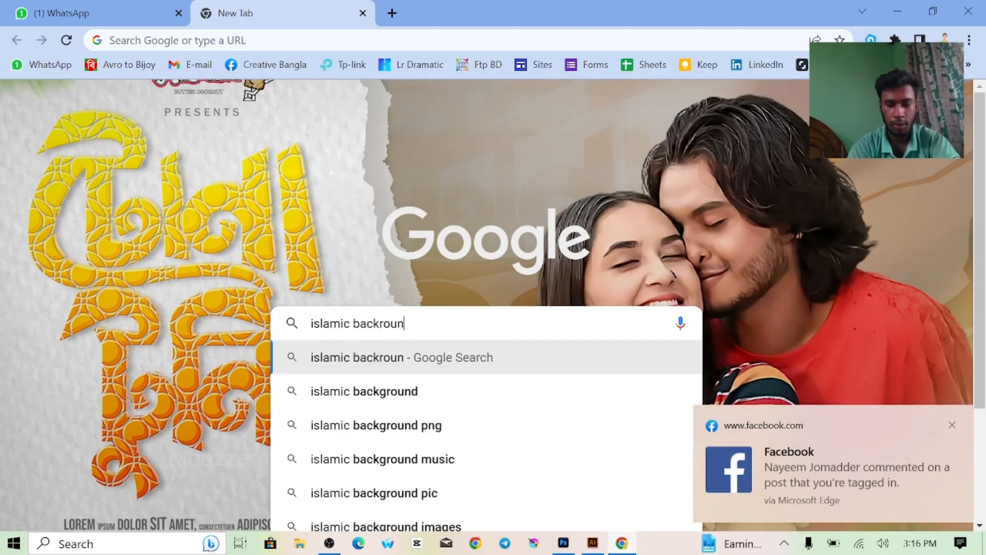
pyautogui.write('d')
pyautogui.press('Return')
pyautogui.click(175, 141)
pyautogui.scroll(-10, 728, 368)
pyautogui.click(917, 227)
pyautogui.click(871, 40)
pyautogui.scroll(-4, 830, 275)
pyautogui.scroll(4, 830, 273)
pyautogui.click(726, 492)
pyautogui.click(831, 493)
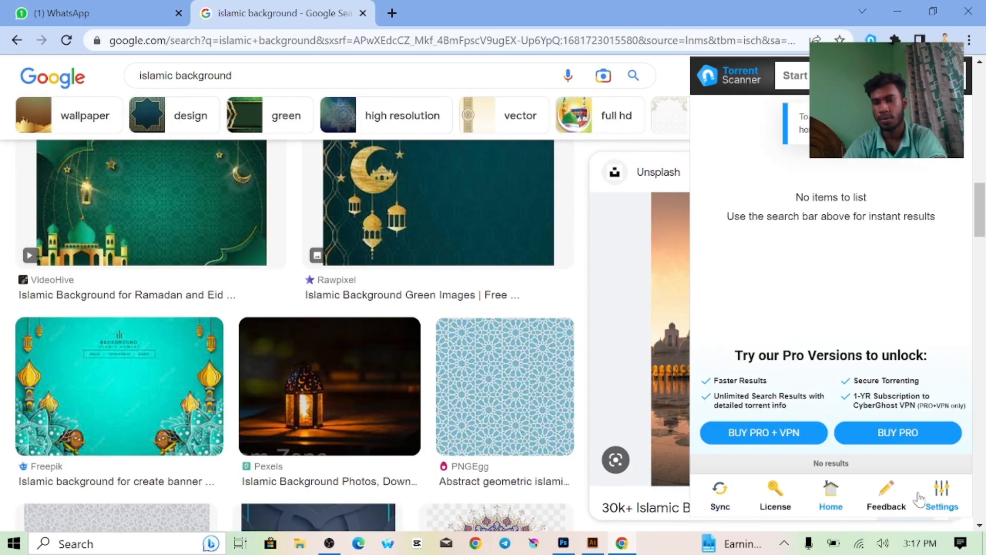
pyautogui.click(935, 496)
pyautogui.click(960, 543)
pyautogui.click(785, 328)
# Save the previewed Unsplash mosque picture to the Downloads folder under its suggested file name.
pyautogui.rightClick(785, 327)
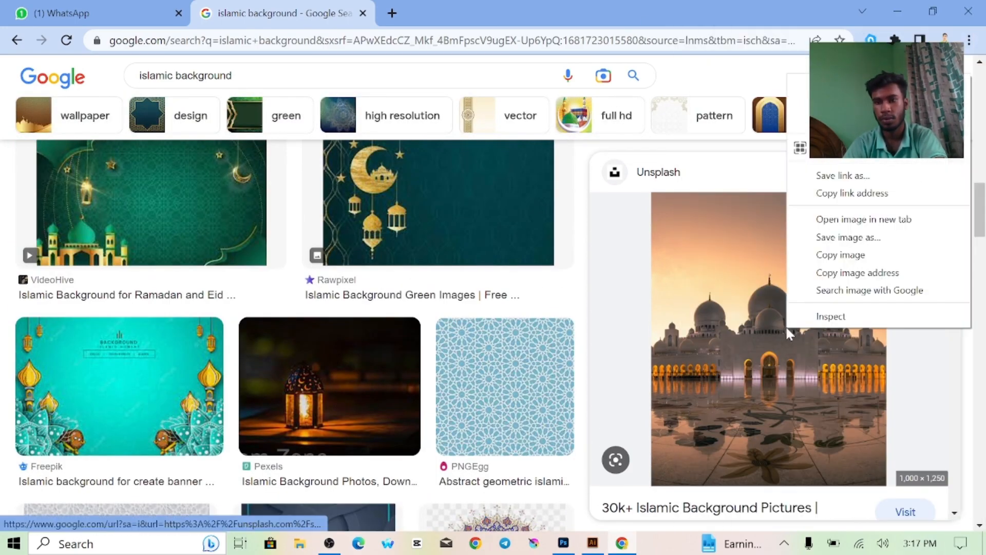
pyautogui.click(854, 237)
pyautogui.click(240, 304)
pyautogui.click(154, 326)
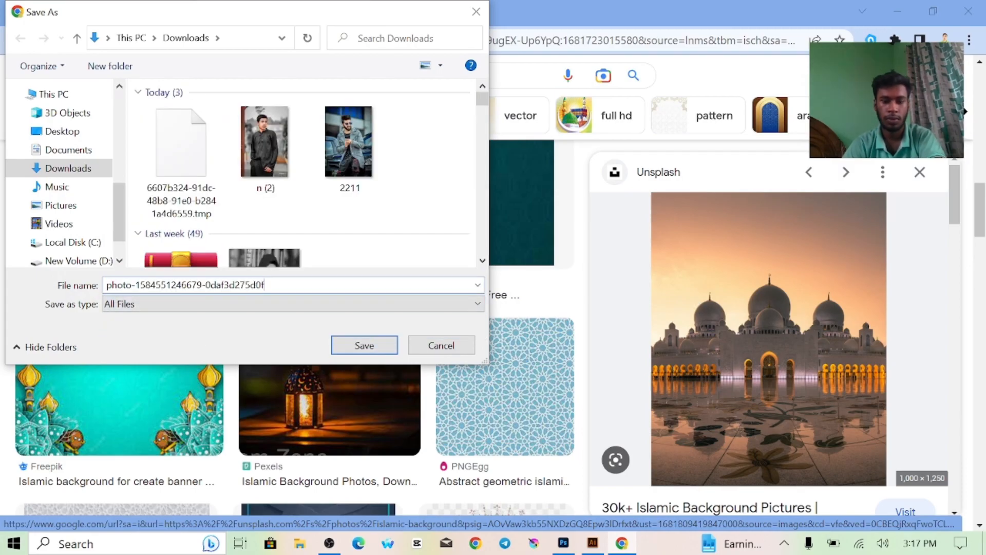
pyautogui.click(365, 344)
pyautogui.scroll(-10, 366, 329)
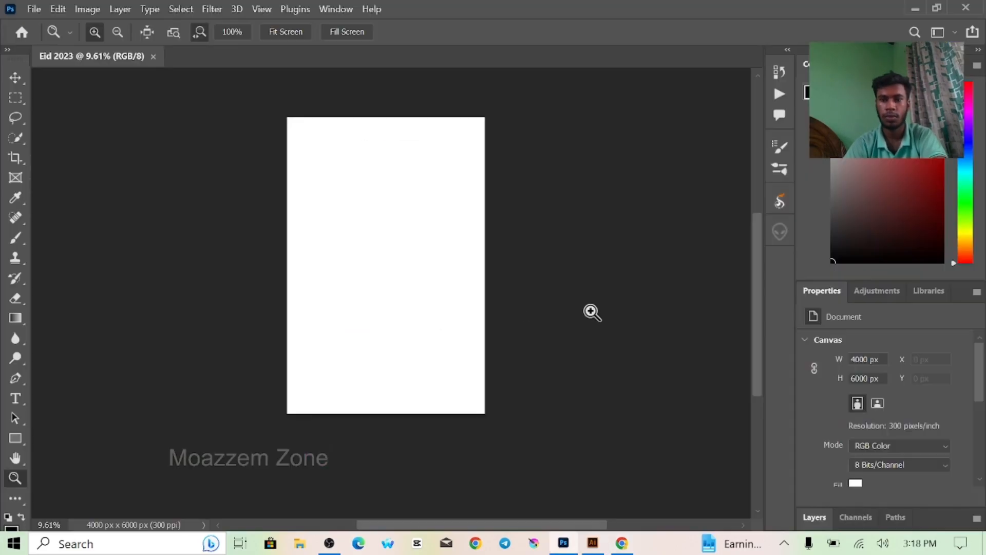
# Switch to Photoshop, place the downloaded mosque photo as a linked image and scale it to 115.20% to fill the canvas height.
pyautogui.click(34, 9)
pyautogui.click(78, 308)
pyautogui.click(370, 344)
pyautogui.moveTo(387, 142); pyautogui.dragTo(387, 117)
pyautogui.moveTo(387, 388); pyautogui.dragTo(387, 413)
pyautogui.press('Return')
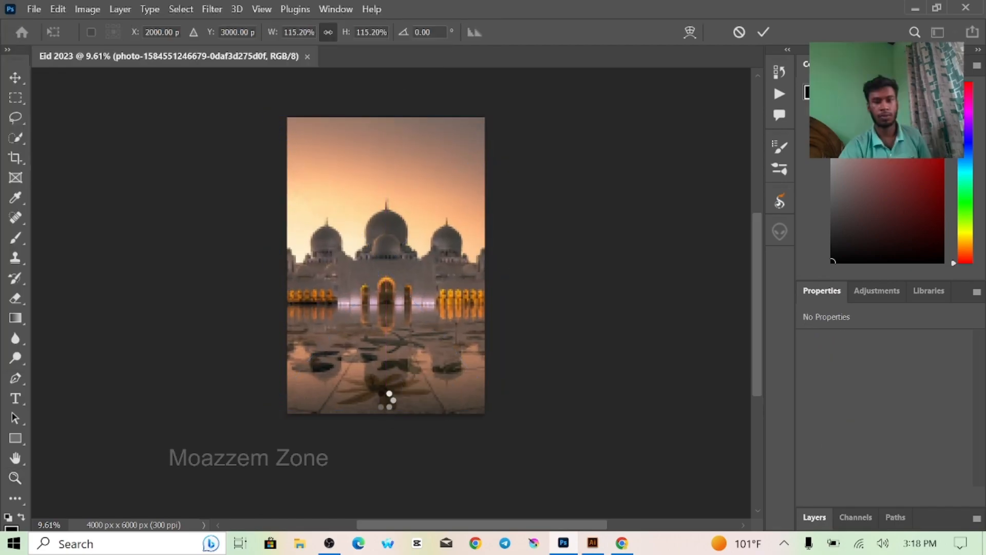
# Show the layer stack and rasterize the placed mosque photo into an ordinary pixel layer.
pyautogui.scroll(-1, 398, 273)
pyautogui.moveTo(398, 274); pyautogui.dragTo(382, 251)
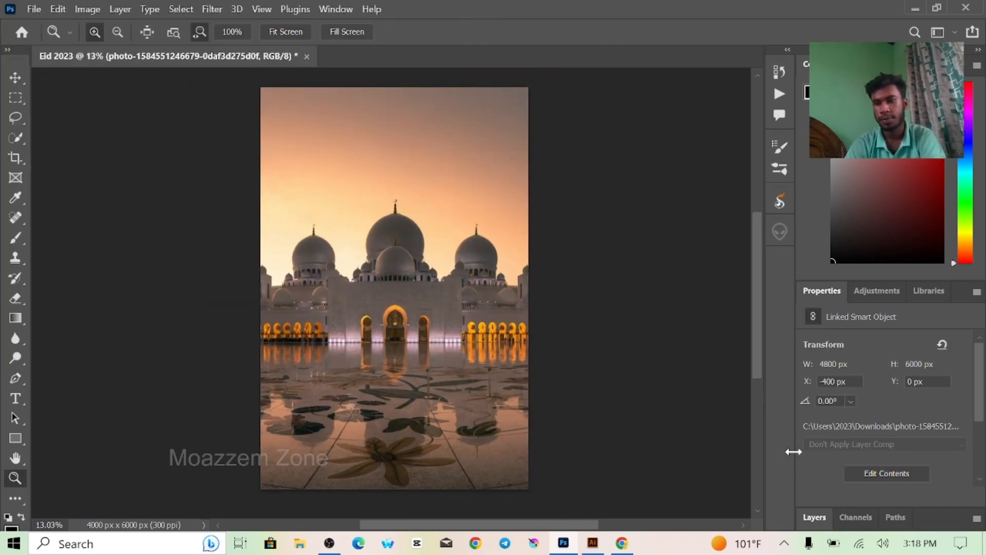
pyautogui.press('F7')
pyautogui.press('e')
pyautogui.click(868, 492)
pyautogui.click(901, 461)
# Select the sky in the mosque photo, invert the selection and copy the mosque and foreground to a new layer.
pyautogui.click(181, 9)
pyautogui.click(197, 182)
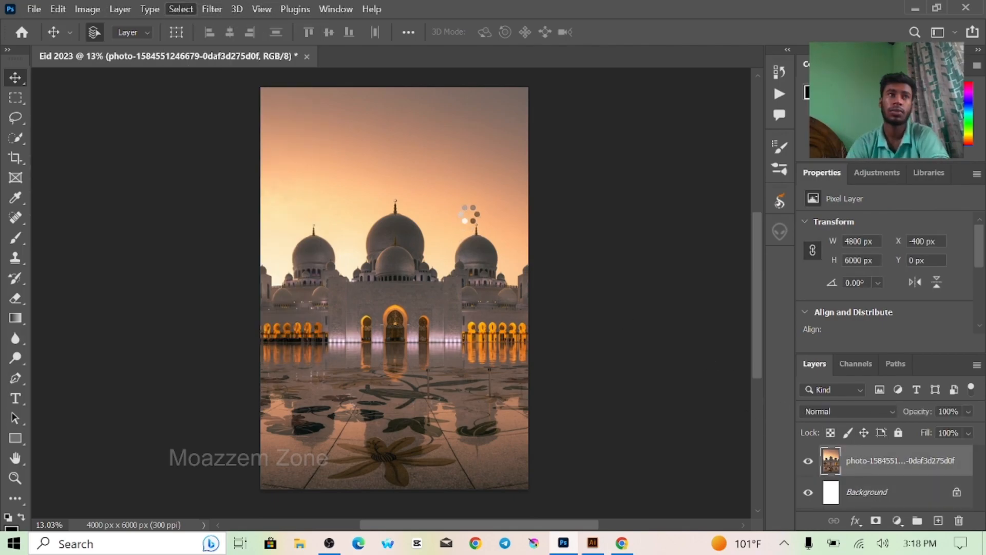
pyautogui.click(180, 8)
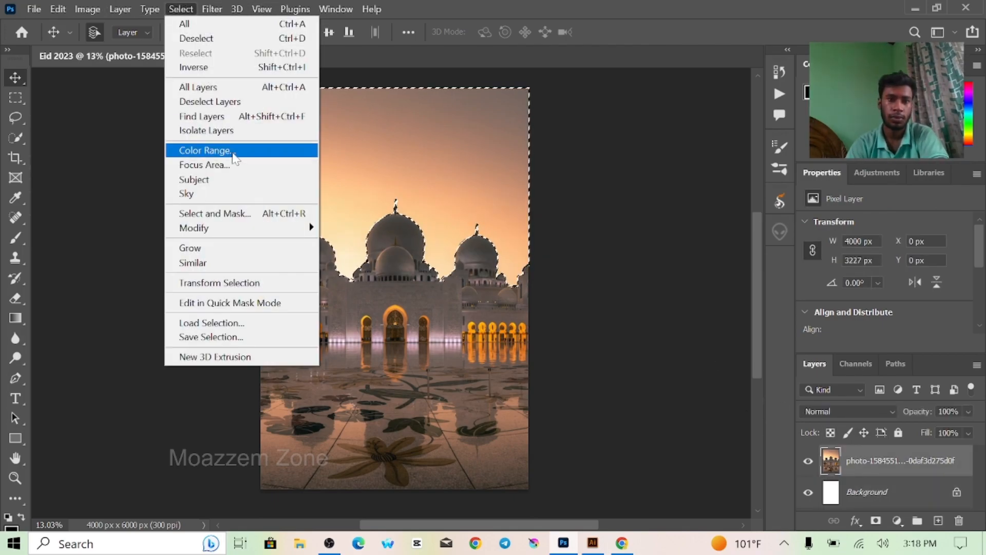
pyautogui.click(198, 67)
pyautogui.hotkey('ctrl', 'j')
# Place "Sky (16).jpg" from the Edit folder as a linked image behind the cut-out mosque, covering the upper part of the canvas.
pyautogui.click(34, 8)
pyautogui.click(51, 313)
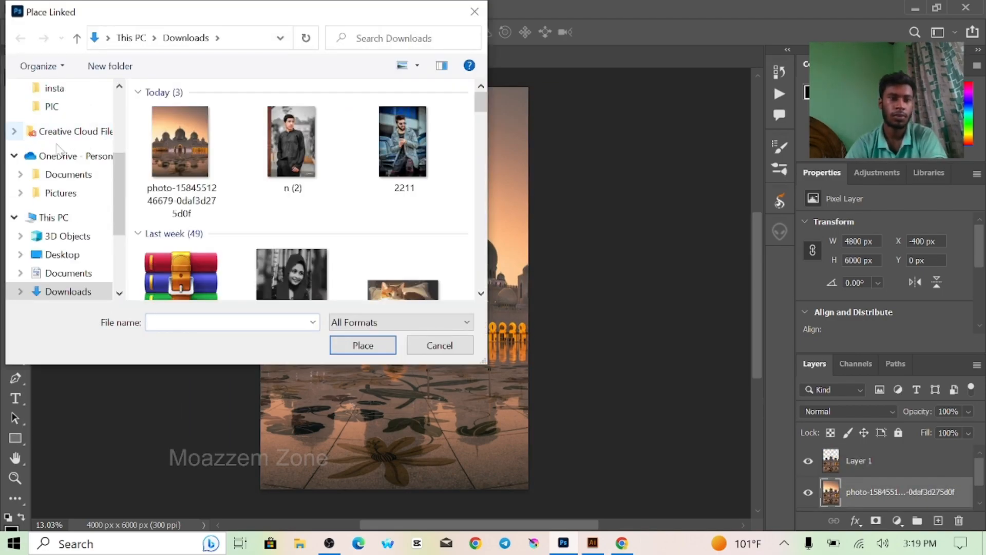
pyautogui.click(74, 123)
pyautogui.doubleClick(264, 137)
pyautogui.scroll(-10, 342, 231)
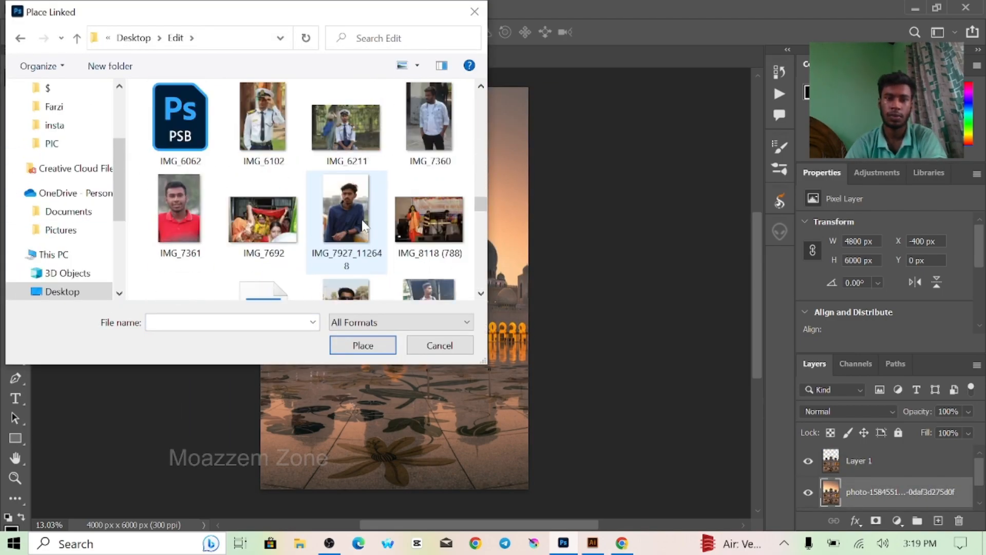
pyautogui.doubleClick(179, 245)
pyautogui.moveTo(410, 271); pyautogui.dragTo(394, 287)
pyautogui.moveTo(397, 94); pyautogui.dragTo(397, 82)
pyautogui.doubleClick(404, 297)
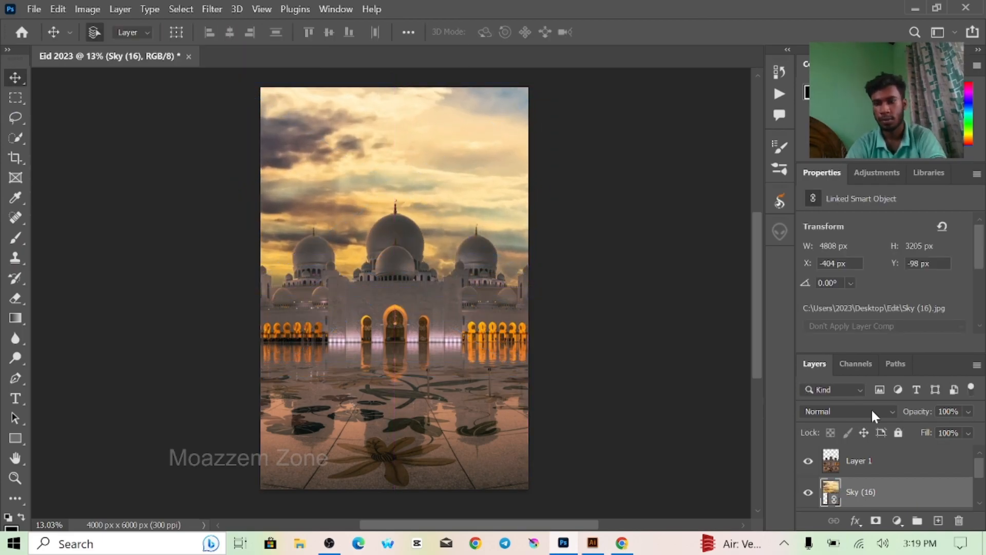
# Set the Sky (16) layer's blend mode to Overlay and compare the picture with the sky hidden and shown.
pyautogui.click(875, 411)
pyautogui.click(822, 324)
pyautogui.click(809, 492)
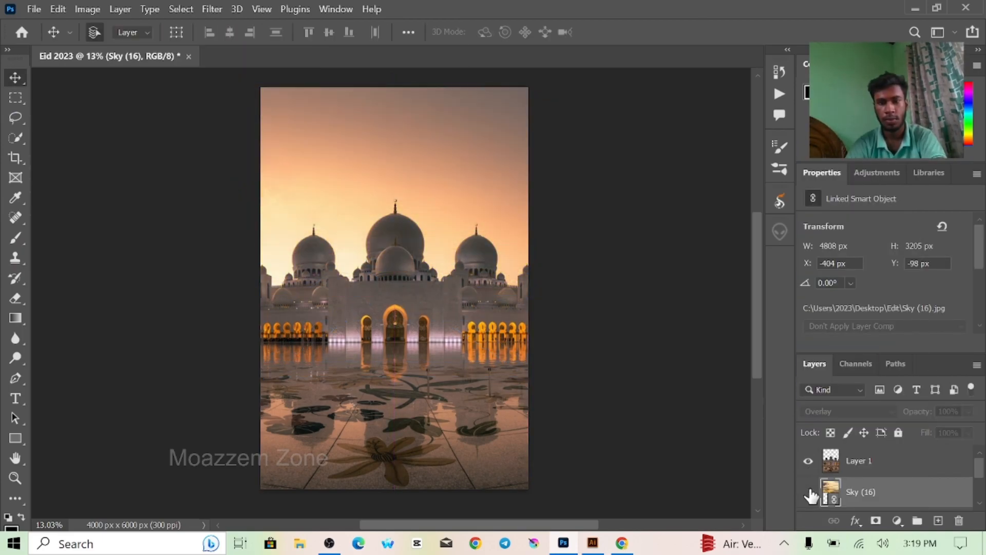
pyautogui.click(809, 492)
pyautogui.scroll(5, 414, 200)
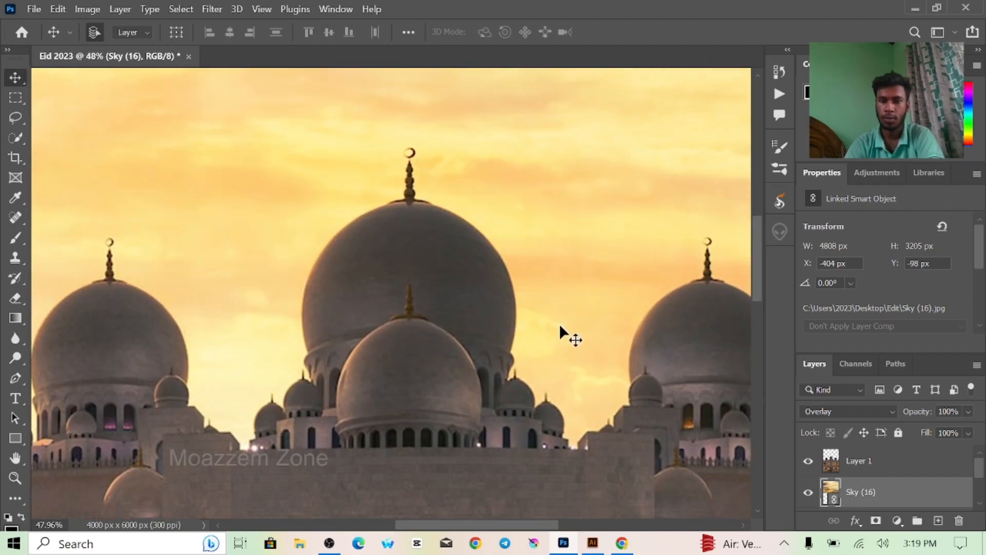
pyautogui.press('z')
pyautogui.scroll(-5, 374, 268)
# Stamp the visible layers onto a new top layer and apply Camera Raw with Temperature -14, Tint +4, Exposure -0.15, Shadows +17 and lowered Highlights.
pyautogui.click(858, 463)
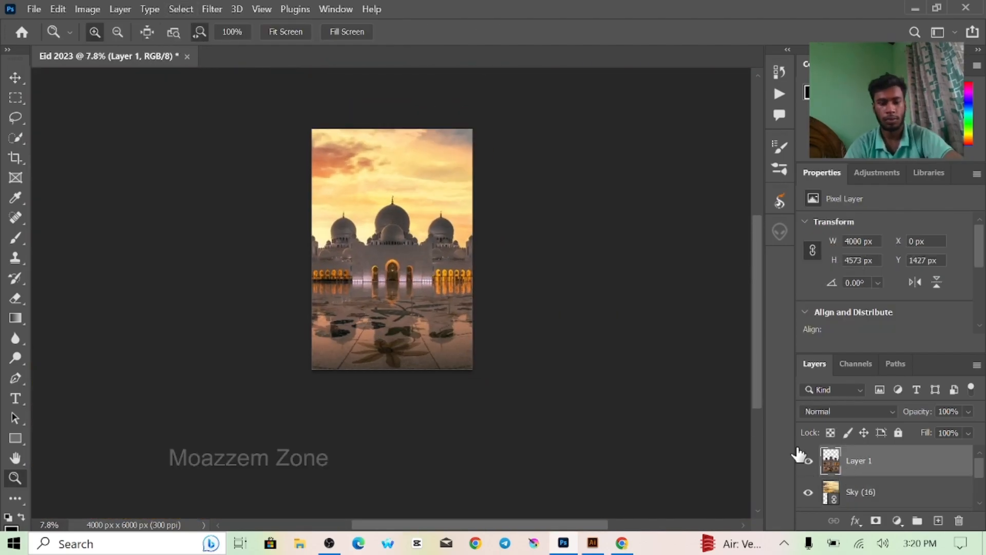
pyautogui.click(212, 9)
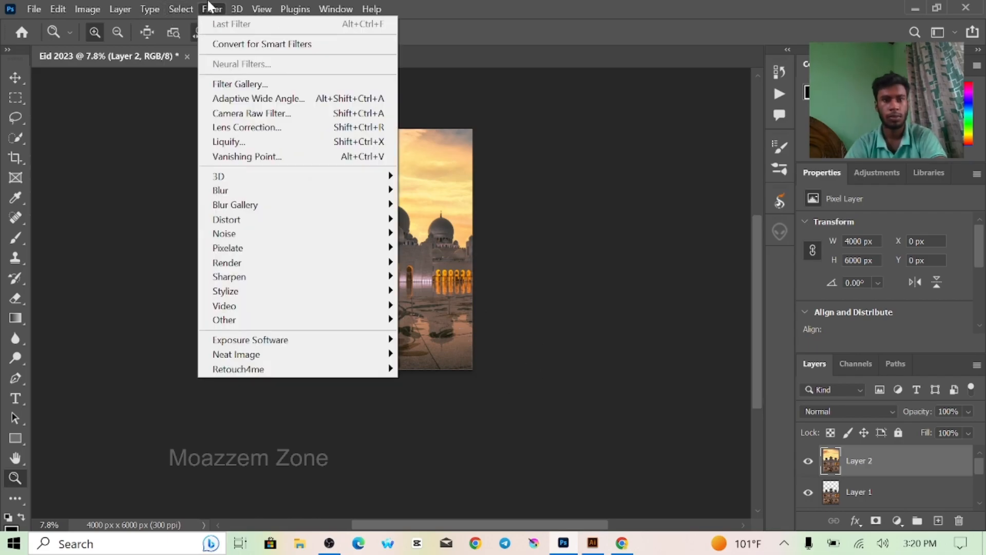
pyautogui.click(231, 114)
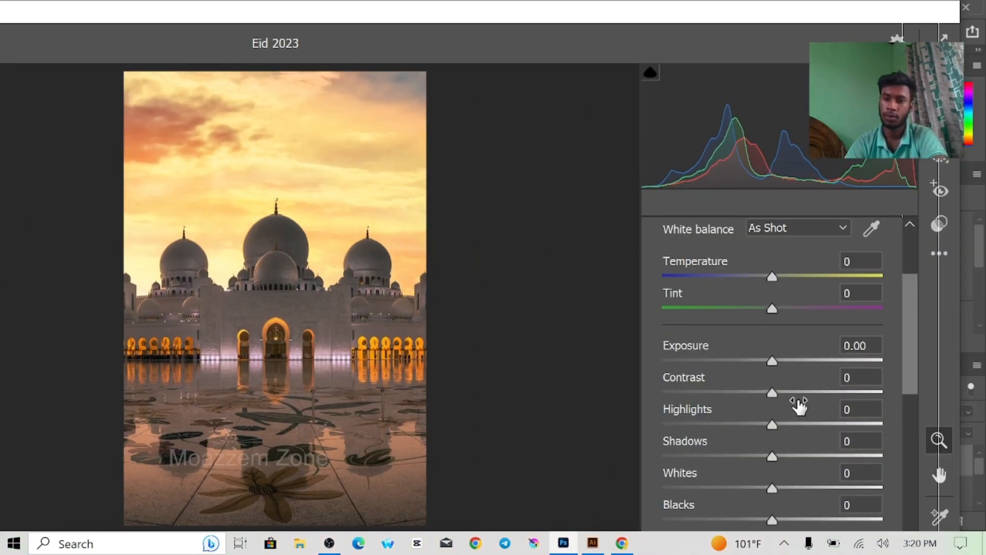
pyautogui.moveTo(772, 276); pyautogui.dragTo(741, 277)
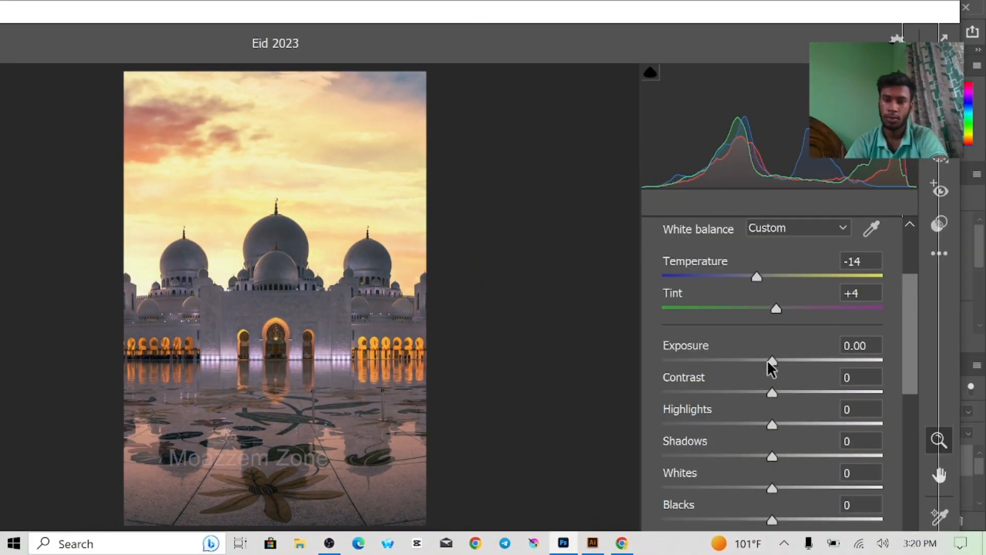
pyautogui.moveTo(772, 456)
pyautogui.mouseDown()
pyautogui.moveTo(572, 425)
pyautogui.moveTo(791, 456)
pyautogui.mouseUp()
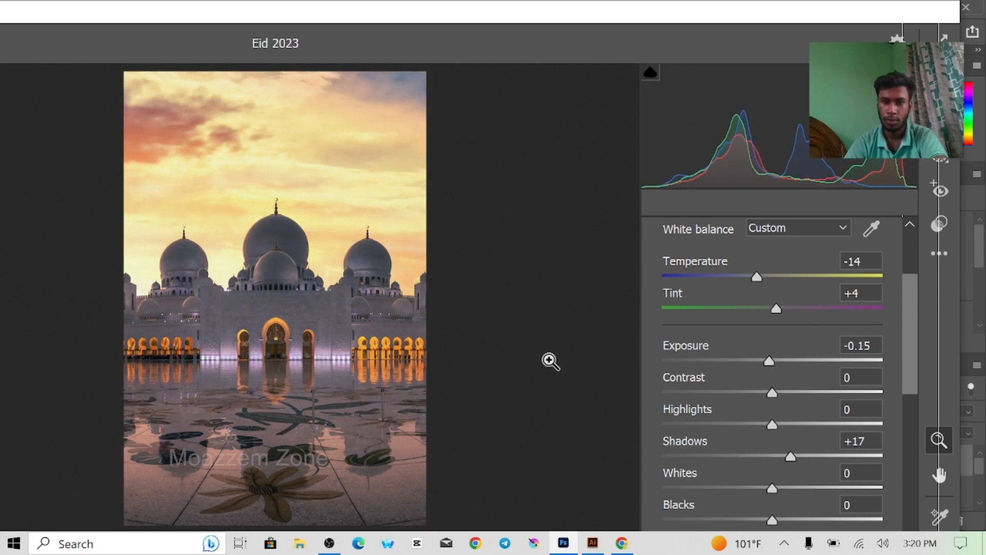
pyautogui.moveTo(772, 425); pyautogui.dragTo(731, 424)
pyautogui.press('Return')
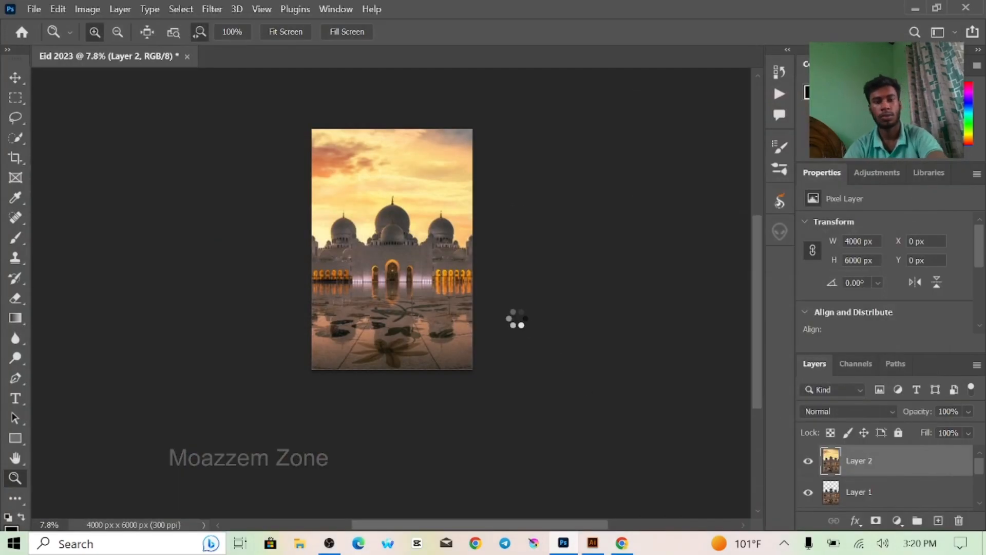
# Place the portrait IMG_1751 from the My Pic folder as a linked image above the graded mosque scene.
pyautogui.moveTo(446, 267); pyautogui.dragTo(405, 318)
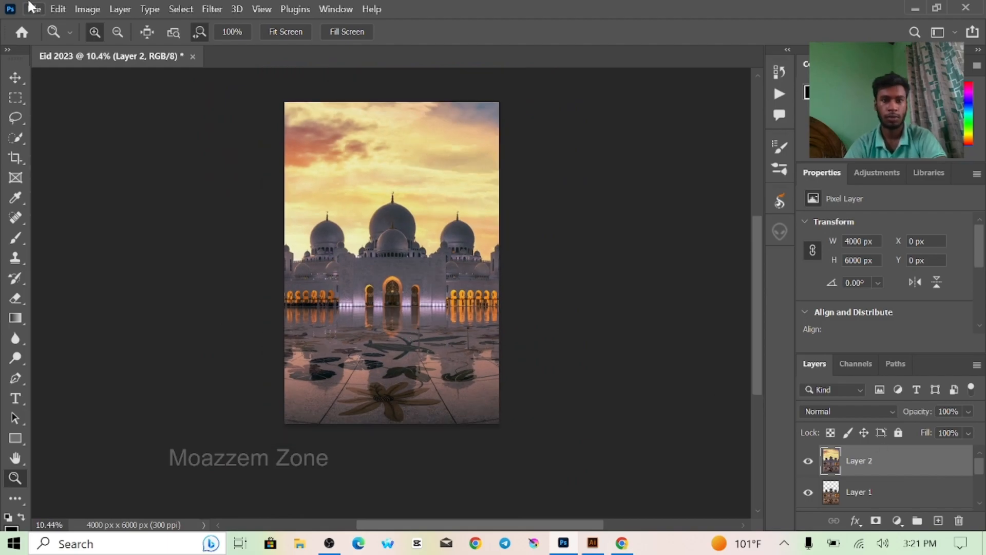
pyautogui.click(32, 10)
pyautogui.click(97, 315)
pyautogui.doubleClick(353, 169)
pyautogui.click(353, 216)
pyautogui.scroll(-5, 353, 221)
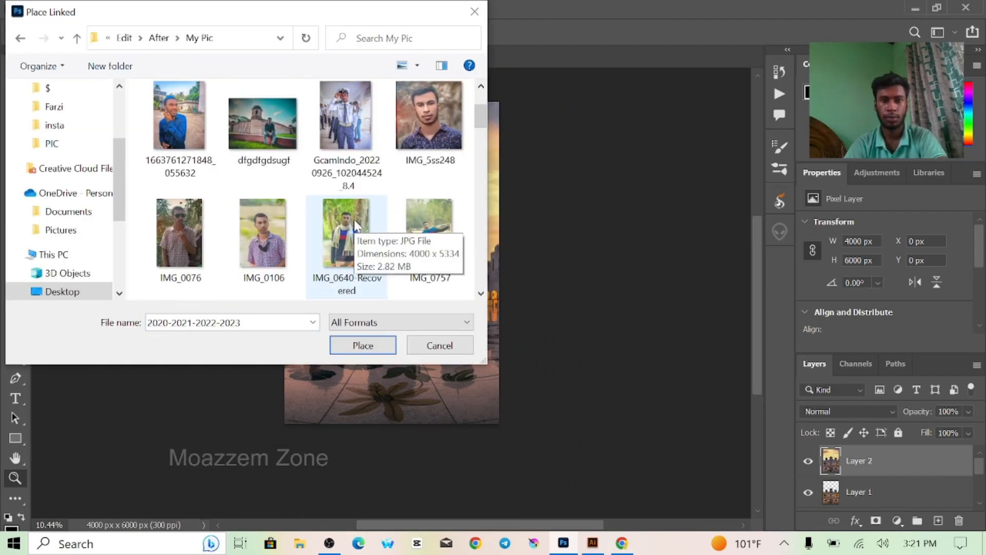
pyautogui.scroll(2, 353, 220)
pyautogui.doubleClick(429, 110)
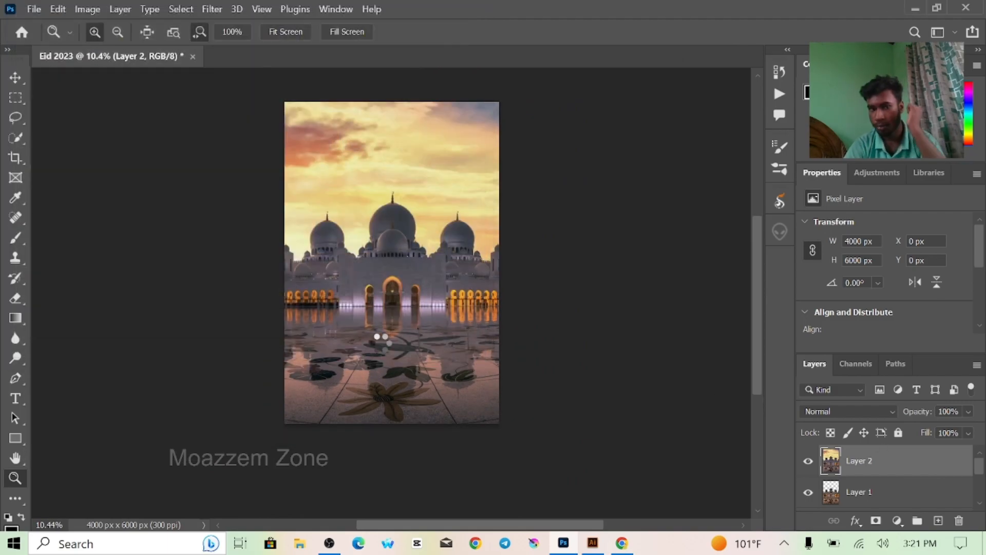
# Select the man in IMG_1751 with Select Subject, copy him to a new layer and hide the original portrait.
pyautogui.click(212, 8)
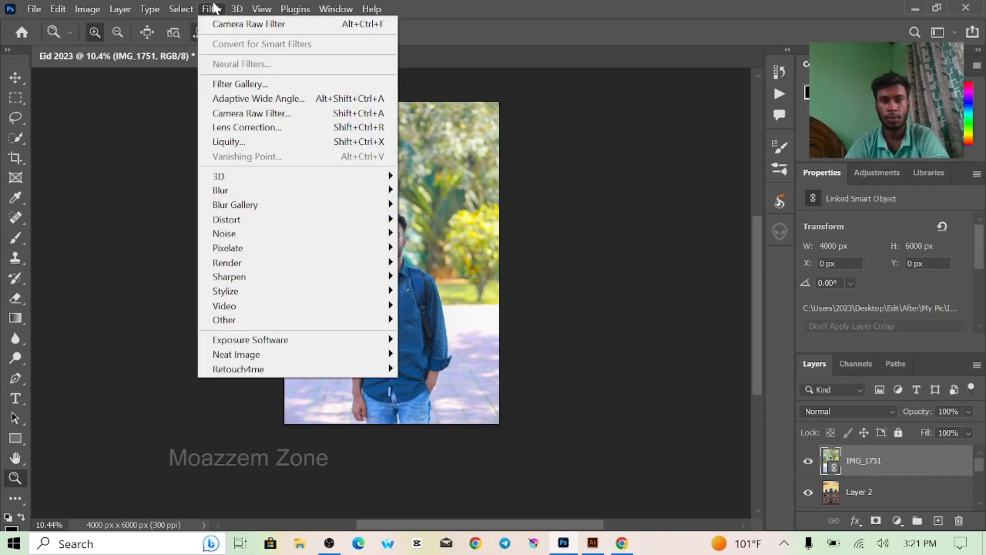
pyautogui.moveTo(182, 9)
pyautogui.click(214, 181)
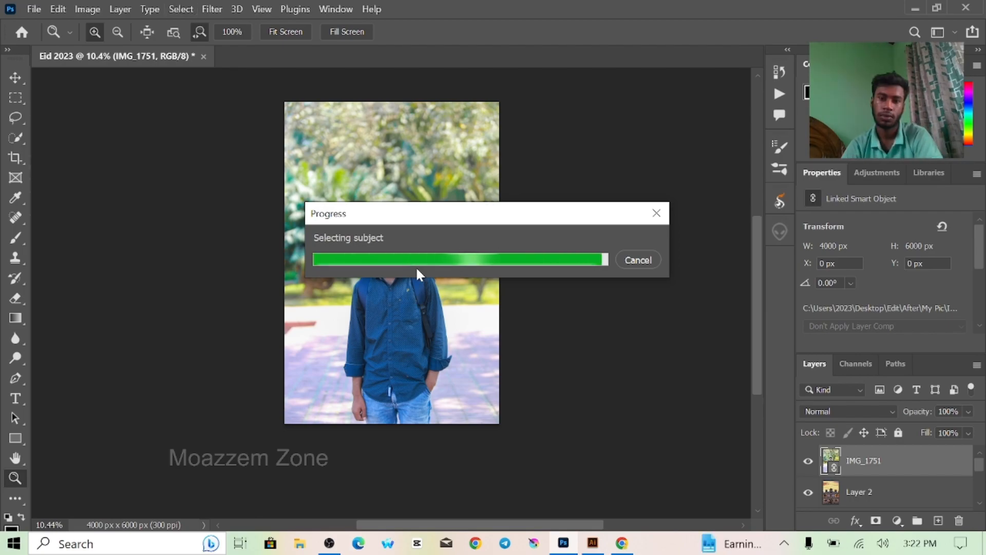
pyautogui.moveTo(370, 209); pyautogui.dragTo(462, 320)
pyautogui.moveTo(381, 352); pyautogui.dragTo(269, 165)
pyautogui.moveTo(394, 243); pyautogui.dragTo(286, 401)
pyautogui.hotkey('ctrl', 'j')
pyautogui.click(808, 492)
# Set up a black-to-transparent gradient and draw it vertically on a new top layer to darken the lower part of the picture.
pyautogui.scroll(-1, 480, 286)
pyautogui.scroll(1, 479, 286)
pyautogui.moveTo(445, 296); pyautogui.dragTo(411, 296)
pyautogui.click(15, 318)
pyautogui.click(112, 32)
pyautogui.click(641, 313)
pyautogui.click(400, 378)
pyautogui.click(577, 254)
pyautogui.click(933, 52)
pyautogui.click(625, 65)
pyautogui.moveTo(398, 100); pyautogui.dragTo(393, 412)
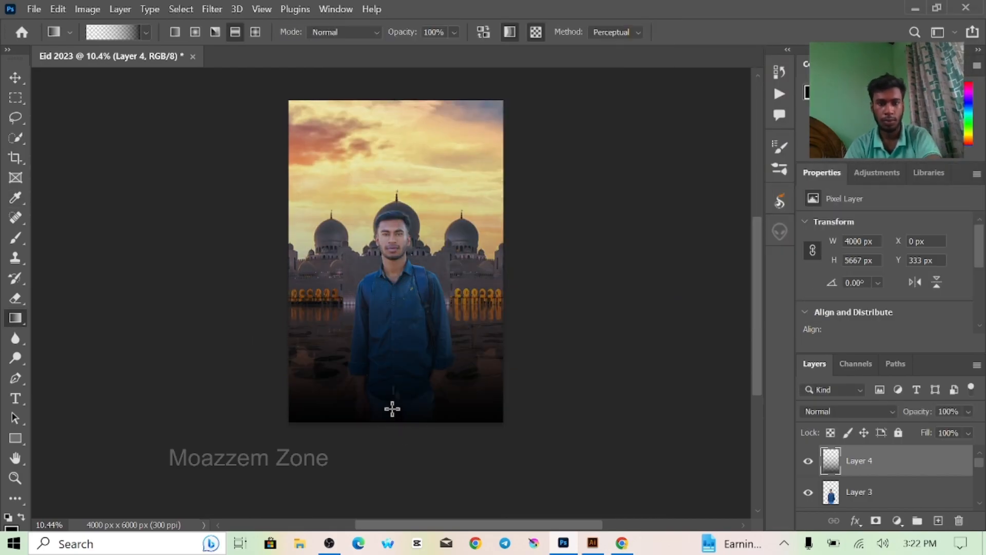
# Try to erase the dark gradient on Layer 4 from the man's face and the mosque with a large soft eraser.
pyautogui.press('v')
pyautogui.scroll(-2, 415, 325)
pyautogui.scroll(4, 415, 318)
pyautogui.scroll(-1, 414, 303)
pyautogui.click(394, 255)
pyautogui.press('e')
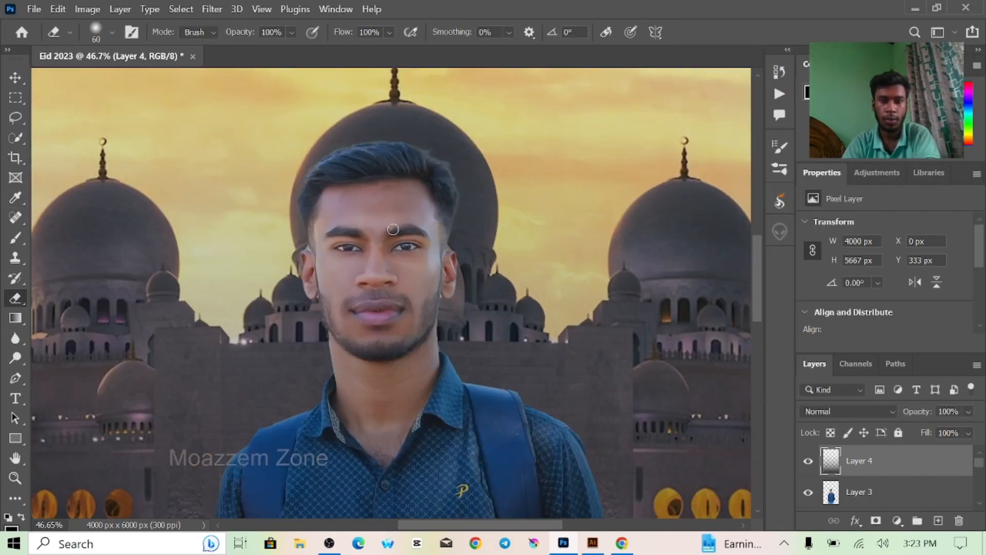
pyautogui.scroll(-4, 330, 234)
pyautogui.press('z')
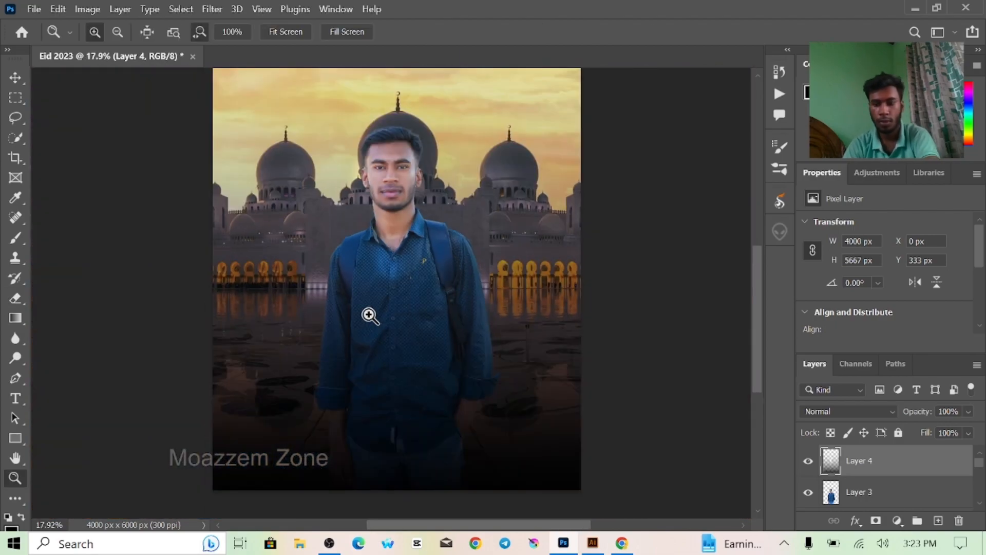
pyautogui.scroll(2, 430, 267)
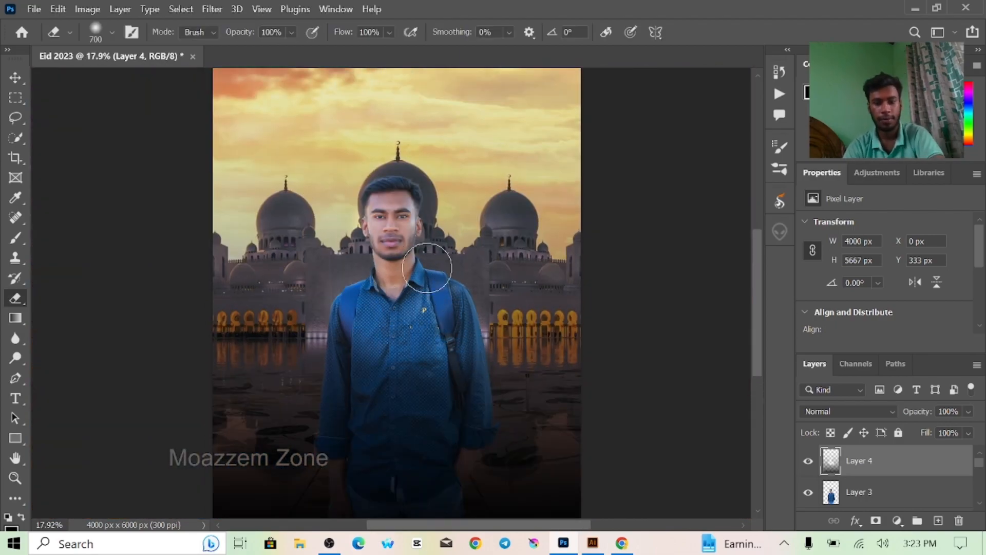
pyautogui.scroll(4, 301, 249)
pyautogui.moveTo(89, 169)
pyautogui.mouseDown()
pyautogui.moveTo(599, 228)
pyautogui.moveTo(77, 103)
pyautogui.mouseUp()
pyautogui.scroll(-6, 489, 258)
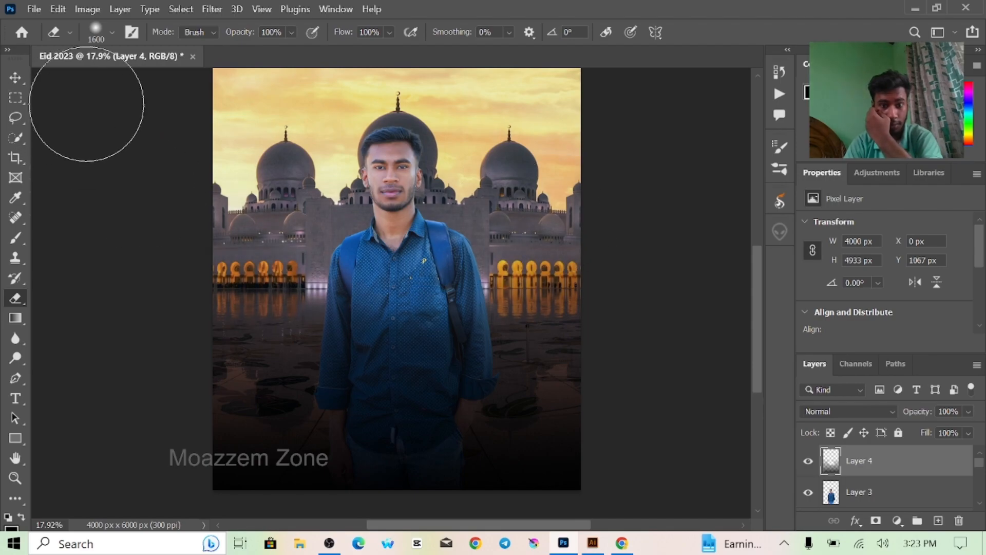
pyautogui.scroll(5, 481, 246)
pyautogui.press('z')
pyautogui.scroll(-2, 437, 327)
pyautogui.scroll(-3, 442, 335)
# Clear Layer 4 and redraw the black gradient vertically from the central dome's tip to the bottom edge of the picture.
pyautogui.press('Delete')
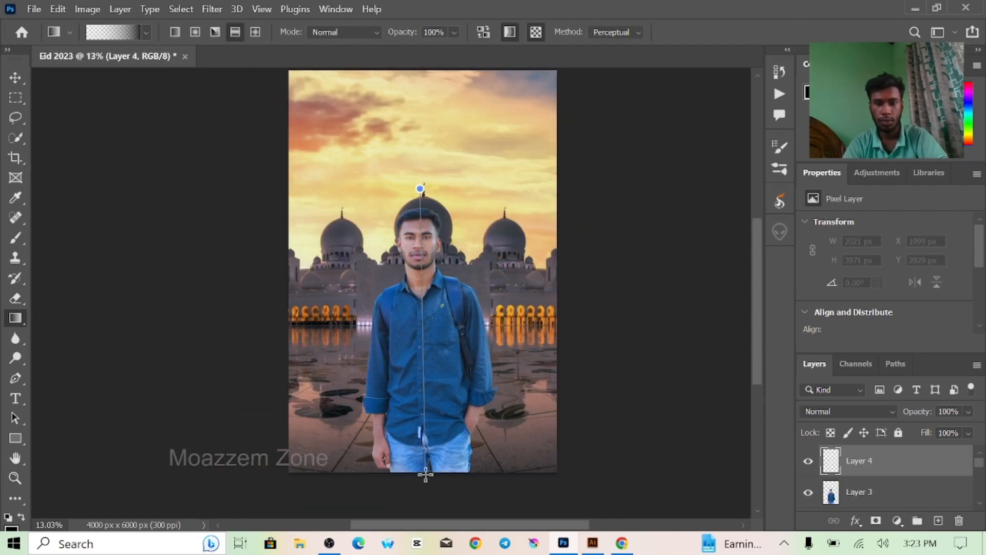
pyautogui.moveTo(425, 475); pyautogui.dragTo(426, 473)
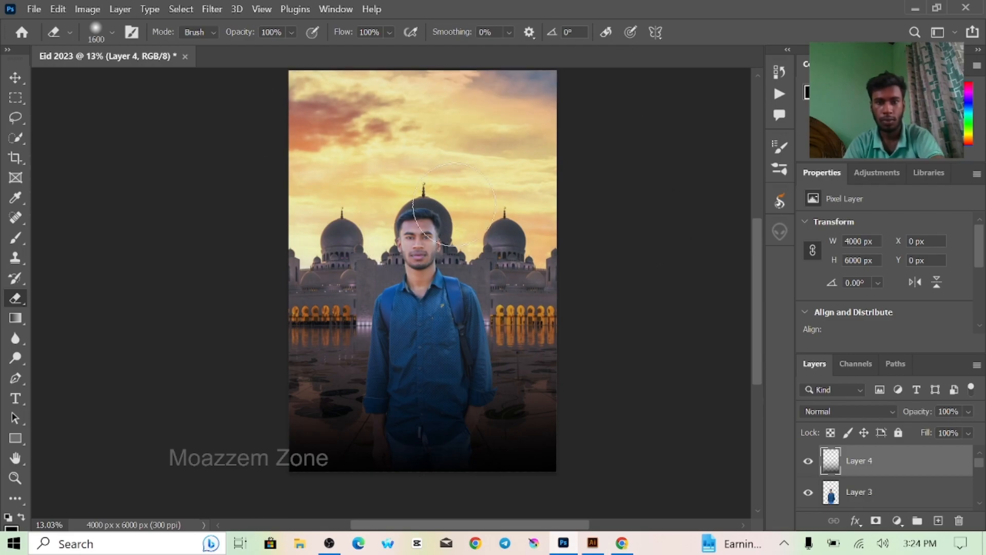
pyautogui.press('z')
pyautogui.moveTo(403, 182)
pyautogui.mouseDown()
pyautogui.moveTo(511, 394)
pyautogui.moveTo(434, 286)
pyautogui.moveTo(403, 292)
pyautogui.mouseUp()
pyautogui.moveTo(490, 298); pyautogui.dragTo(524, 266)
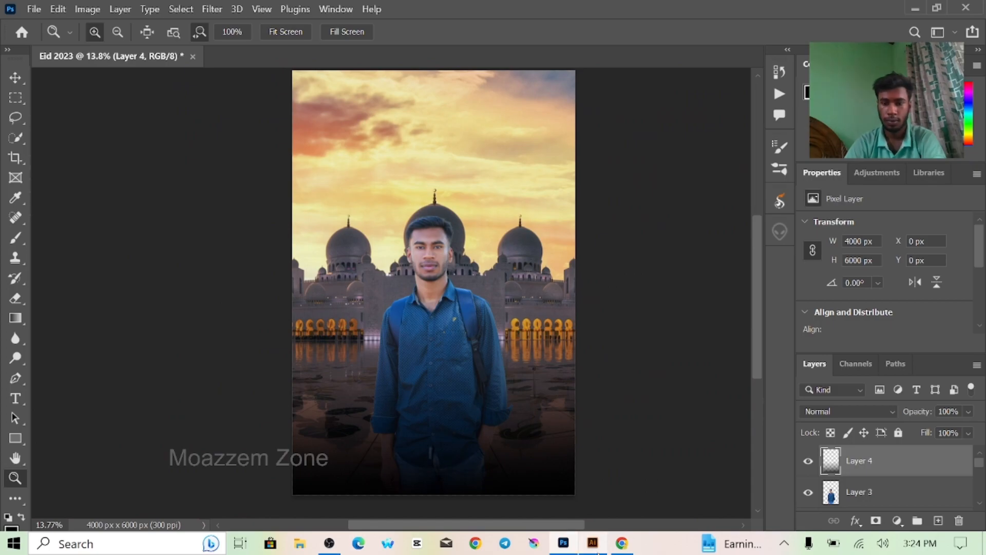
# Switch to Illustrator and add the text "Eid" in the empty area below the existing lettering of whater mark.ai.
pyautogui.click(594, 543)
pyautogui.press('z')
pyautogui.moveTo(416, 320); pyautogui.dragTo(334, 423)
pyautogui.scroll(-4, 359, 424)
pyautogui.moveTo(425, 424); pyautogui.dragTo(483, 413)
pyautogui.scroll(4, 484, 286)
pyautogui.press('t')
pyautogui.click(272, 400)
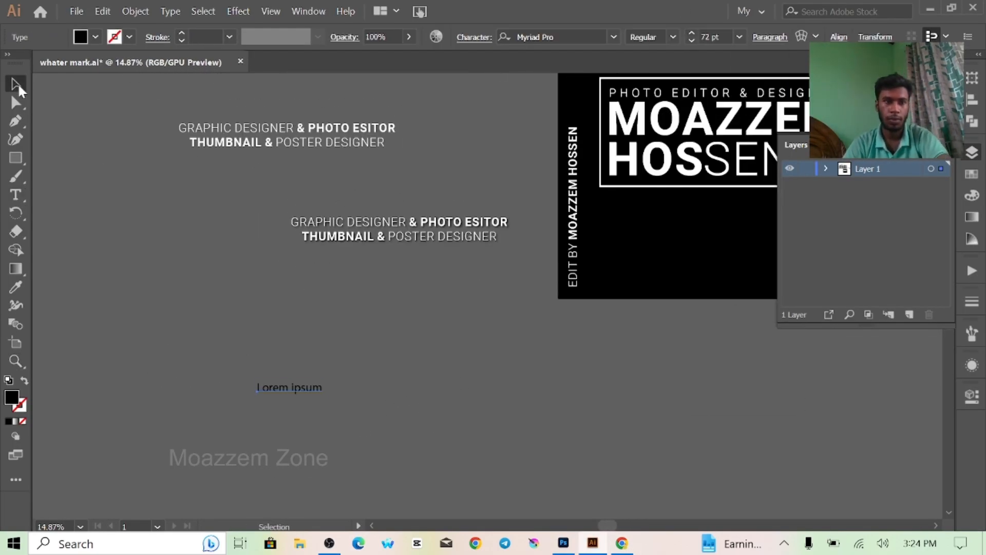
pyautogui.write('Eid')
pyautogui.press('Return')
pyautogui.press('BackSpace')
pyautogui.press('BackSpace')
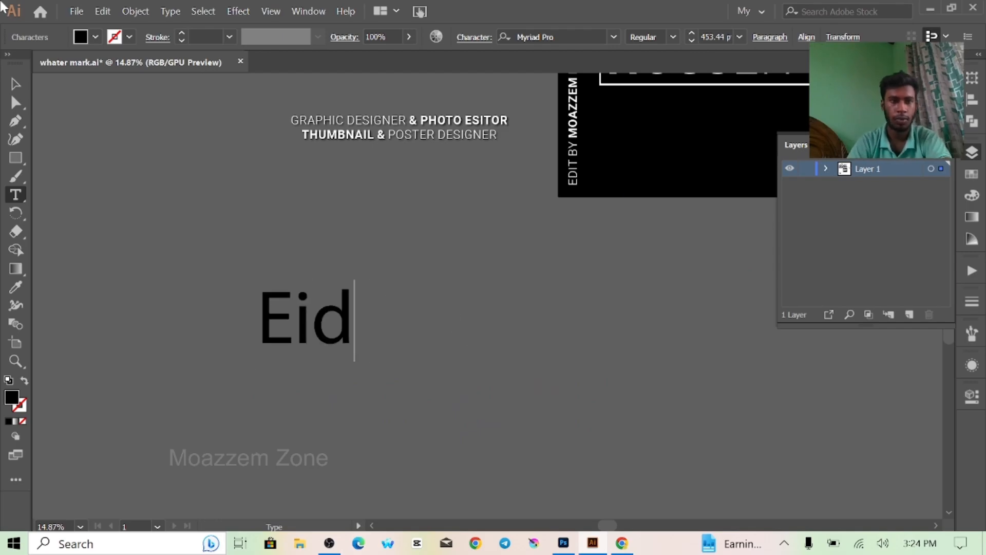
# Restyle the new word as uppercase EID in white Roboto Bold and enlarge it to about 1105 pt.
pyautogui.press('Escape')
pyautogui.click(388, 298)
pyautogui.click(353, 340)
pyautogui.moveTo(355, 361); pyautogui.dragTo(458, 419)
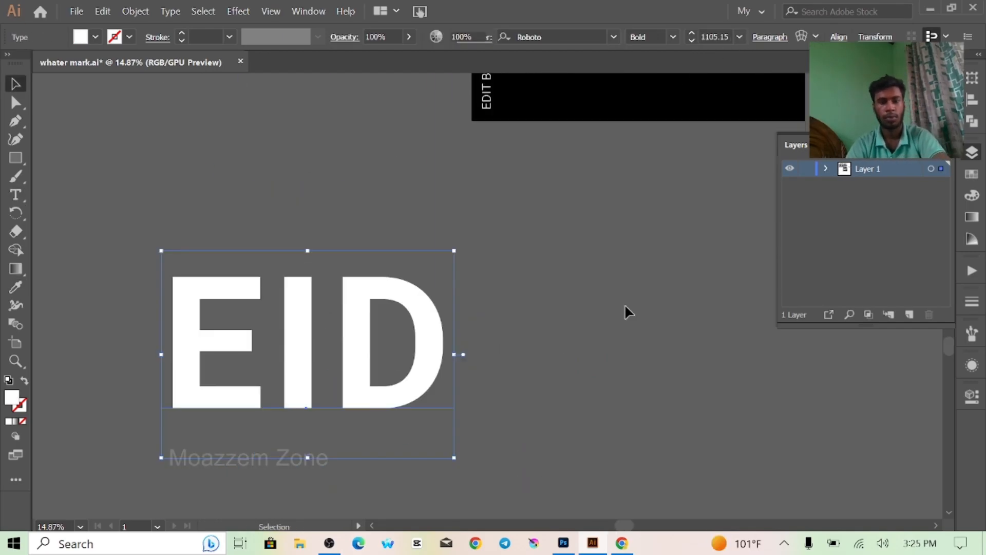
pyautogui.click(628, 310)
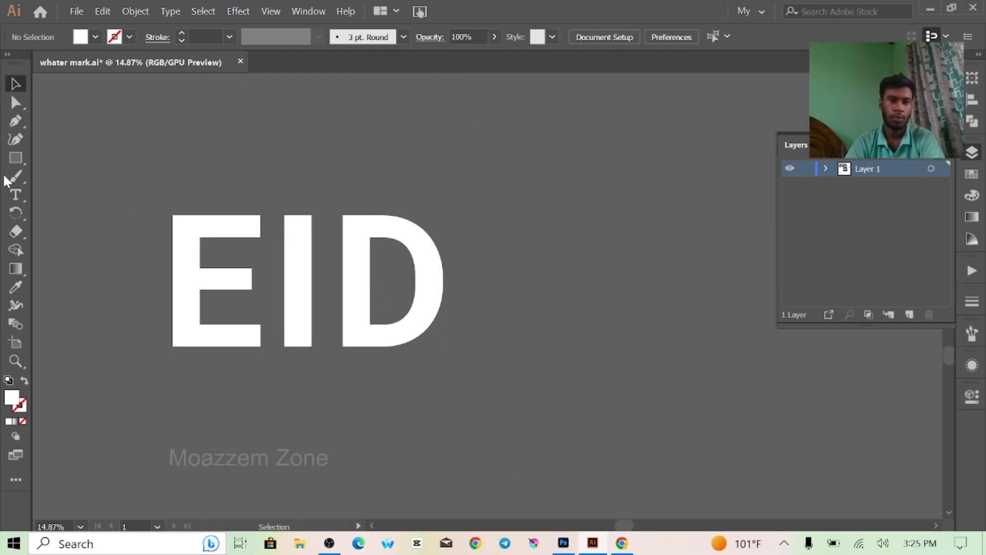
# Duplicate the EID text, change the copy to MUBAROK and scale it to about 299 pt directly beneath EID.
pyautogui.moveTo(305, 255); pyautogui.dragTo(294, 215)
pyautogui.scroll(-3, 293, 380)
pyautogui.doubleClick(282, 296)
pyautogui.hotkey('ctrl', 'a')
pyautogui.write('MUBAROK')
pyautogui.click(15, 83)
pyautogui.click(423, 350)
pyautogui.scroll(3, 423, 350)
pyautogui.scroll(-1, 483, 385)
pyautogui.moveTo(525, 410); pyautogui.dragTo(525, 454)
pyautogui.click(362, 340)
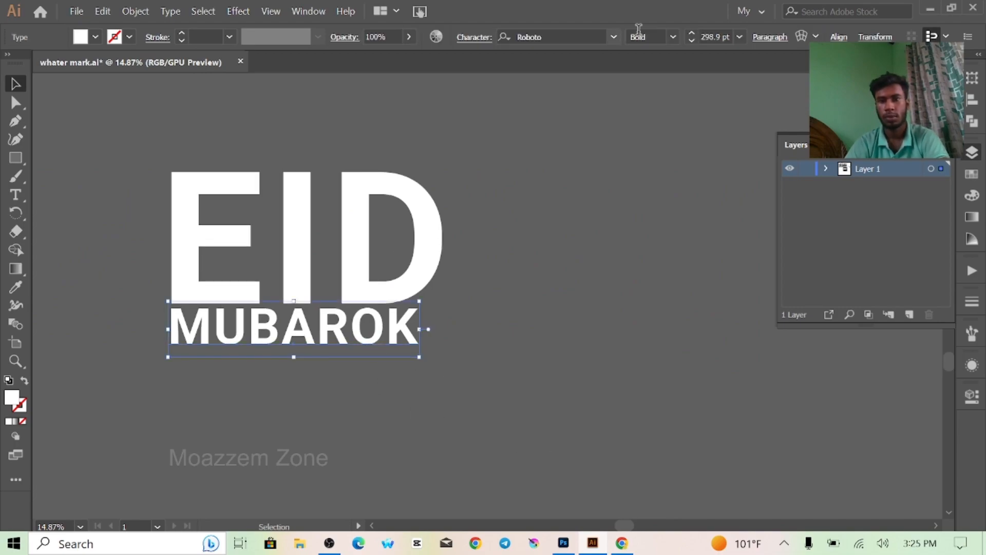
# Choose a different Roboto weight for MUBAROK and fine-tune its placement under EID.
pyautogui.click(673, 36)
pyautogui.click(651, 190)
pyautogui.click(638, 241)
pyautogui.moveTo(471, 361); pyautogui.dragTo(438, 317)
pyautogui.click(395, 295)
pyautogui.press('Down')
pyautogui.press('Down')
pyautogui.press('Down')
pyautogui.click(511, 265)
pyautogui.moveTo(504, 269); pyautogui.dragTo(433, 335)
pyautogui.moveTo(365, 416); pyautogui.dragTo(448, 398)
# Duplicate the EID text beside the original and replace the copy's wording with 2023.
pyautogui.moveTo(312, 303); pyautogui.dragTo(142, 302)
pyautogui.doubleClick(143, 303)
pyautogui.hotkey('ctrl', 'a')
pyautogui.write('2023')
pyautogui.press('Left')
pyautogui.press('Left')
pyautogui.press('Return')
pyautogui.press('BackSpace')
pyautogui.press('Escape')
# Duplicate the year text and trim the copies so that one reads 20 and the other 23.
pyautogui.moveTo(175, 271); pyautogui.dragTo(662, 321)
pyautogui.scroll(-2, 662, 321)
pyautogui.moveTo(662, 321); pyautogui.dragTo(614, 426)
pyautogui.doubleClick(614, 422)
pyautogui.moveTo(645, 393); pyautogui.dragTo(425, 388)
pyautogui.press('BackSpace')
pyautogui.moveTo(696, 287); pyautogui.dragTo(869, 315)
pyautogui.press('BackSpace')
pyautogui.press('Escape')
# Stack the large 20 above 23 to the left of the EID MUBAROK lettering.
pyautogui.click(790, 438)
pyautogui.moveTo(679, 318); pyautogui.dragTo(266, 279)
pyautogui.click(437, 375)
pyautogui.scroll(-1, 437, 375)
pyautogui.moveTo(697, 380); pyautogui.dragTo(284, 319)
pyautogui.click(400, 368)
pyautogui.moveTo(401, 369); pyautogui.dragTo(459, 389)
pyautogui.scroll(-1, 406, 346)
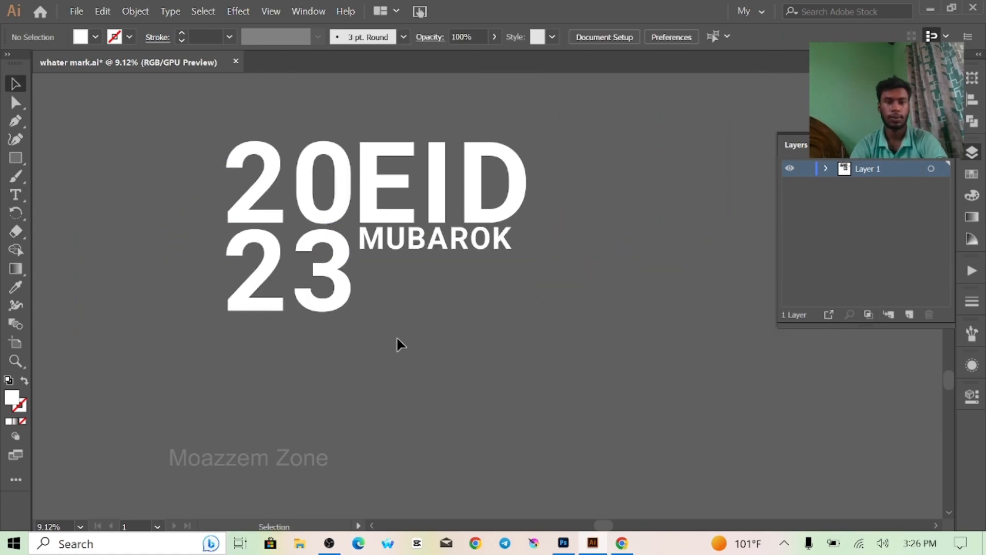
# Scale 23 down to the height of MUBAROK and align it under 20 to complete the lettering block.
pyautogui.scroll(1, 403, 330)
pyautogui.moveTo(403, 330); pyautogui.dragTo(502, 312)
pyautogui.click(457, 332)
pyautogui.moveTo(490, 413); pyautogui.dragTo(410, 346)
pyautogui.moveTo(490, 296); pyautogui.dragTo(384, 322)
pyautogui.click(395, 328)
pyautogui.click(376, 298)
pyautogui.click(452, 345)
pyautogui.moveTo(499, 363); pyautogui.dragTo(402, 425)
pyautogui.moveTo(560, 334); pyautogui.dragTo(458, 393)
pyautogui.moveTo(488, 350); pyautogui.dragTo(430, 399)
pyautogui.keyDown('alt'); pyautogui.click(430, 400); pyautogui.keyUp('alt')
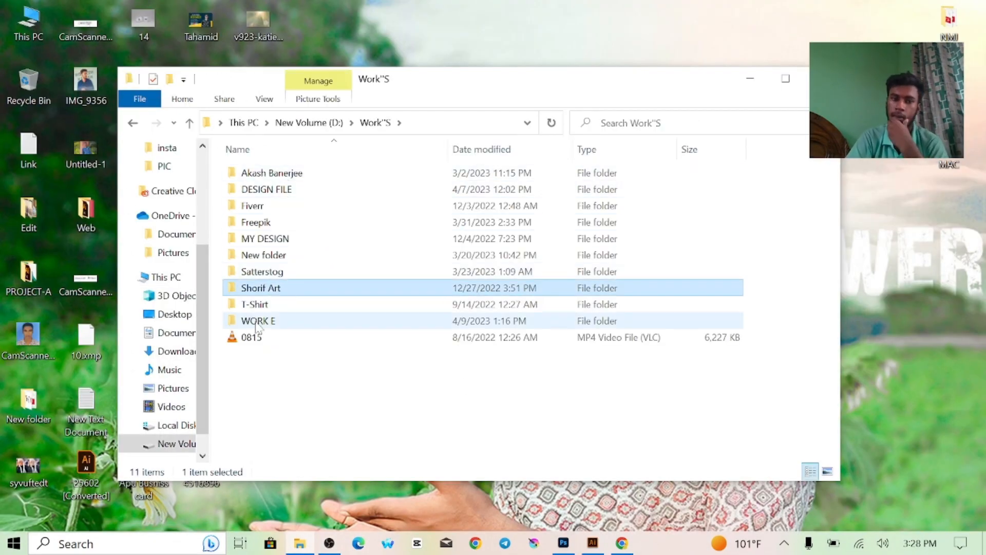
# Open the PSD from the podcast-3d-text-style-effect folder in WORK E > PSD Mockups > Text in Photoshop.
pyautogui.doubleClick(258, 321)
pyautogui.doubleClick(273, 304)
pyautogui.scroll(-3, 447, 282)
pyautogui.click(594, 221)
pyautogui.doubleClick(744, 221)
pyautogui.scroll(-3, 389, 311)
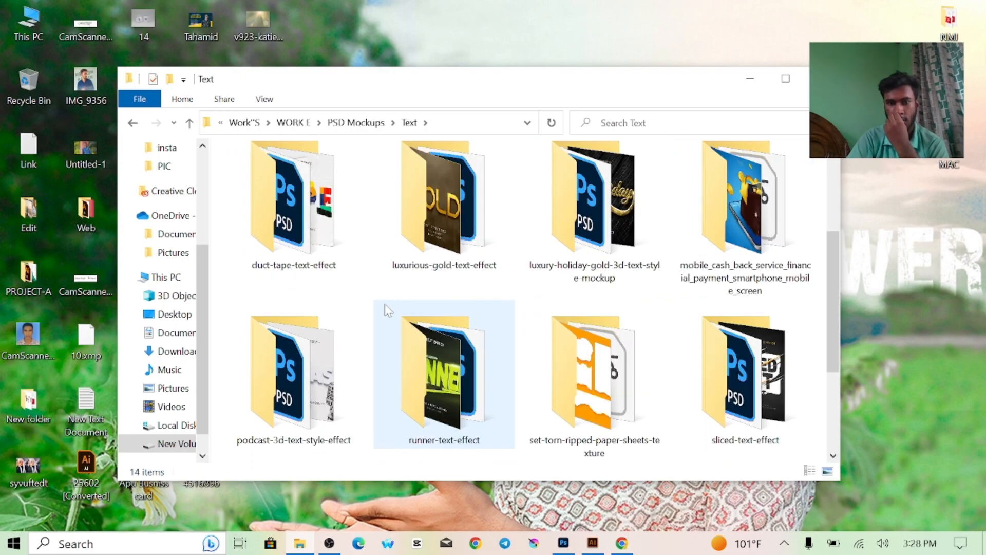
pyautogui.scroll(-3, 389, 311)
pyautogui.doubleClick(298, 208)
pyautogui.doubleClick(357, 190)
pyautogui.click(478, 367)
pyautogui.click(514, 509)
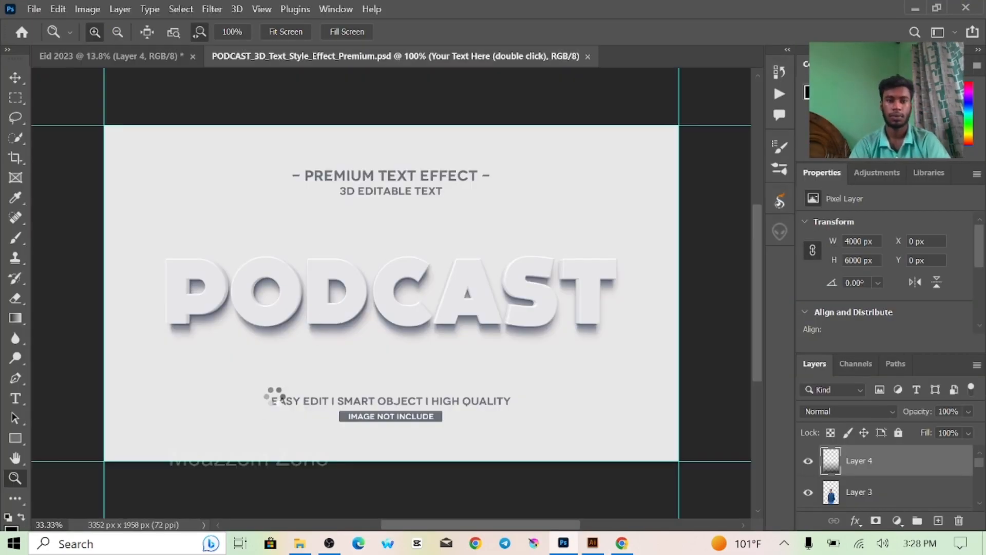
# Replace PODCAST in the mockup's text smart object with the 20 EID 23 MUBAROK lettering from Illustrator, hide the original text and save.
pyautogui.doubleClick(835, 457)
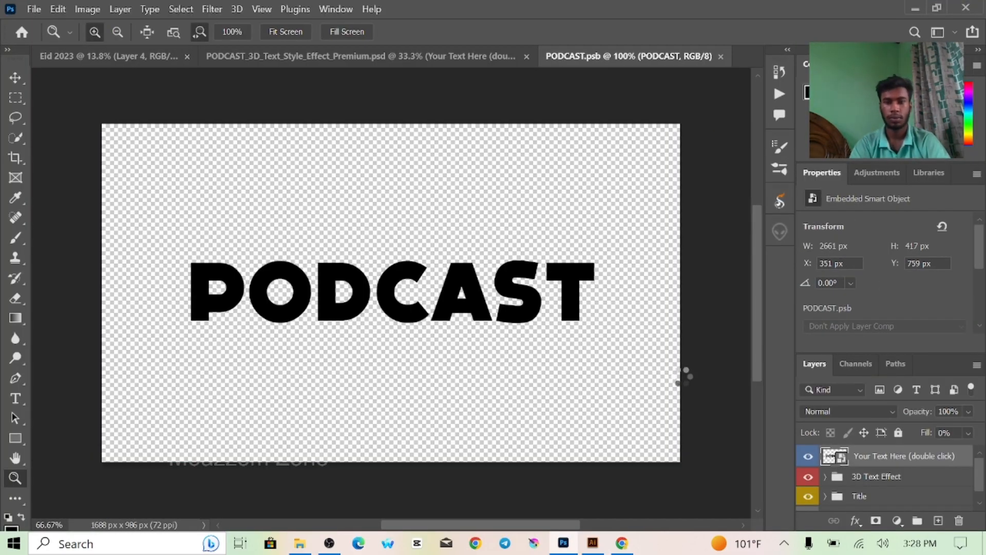
pyautogui.click(592, 543)
pyautogui.moveTo(434, 288); pyautogui.dragTo(392, 386)
pyautogui.moveTo(679, 432); pyautogui.dragTo(610, 398)
pyautogui.moveTo(396, 314); pyautogui.dragTo(397, 282)
pyautogui.moveTo(383, 234); pyautogui.dragTo(373, 265)
pyautogui.press('Return')
pyautogui.click(808, 478)
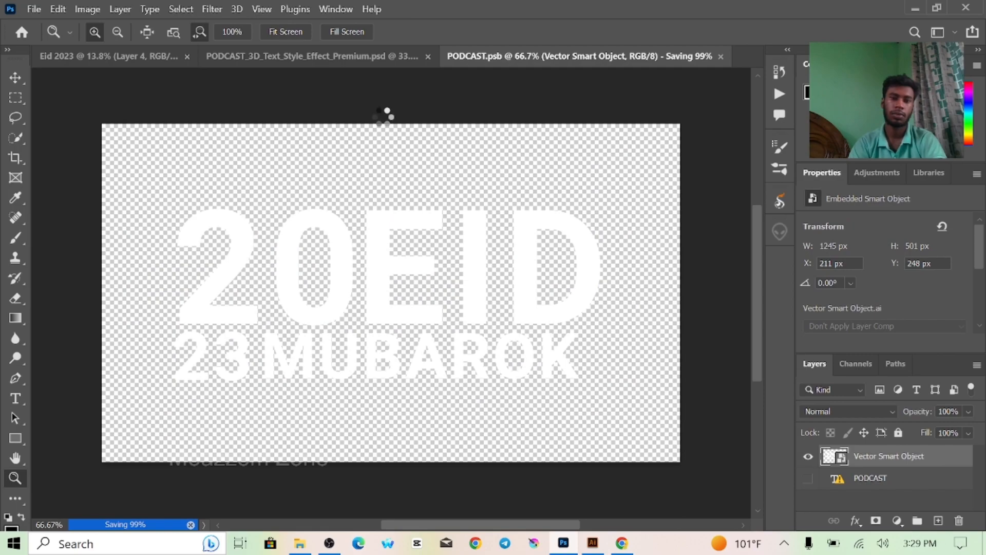
# Hide the mockup's Title and Background groups and bring the merged 3D lettering into Eid 2023 over the man's lower body.
pyautogui.click(404, 60)
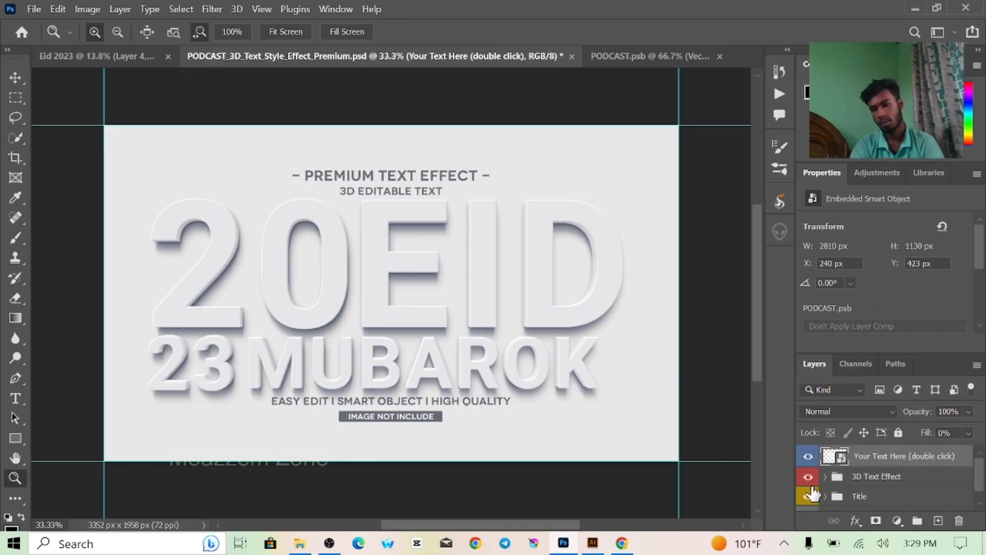
pyautogui.click(807, 501)
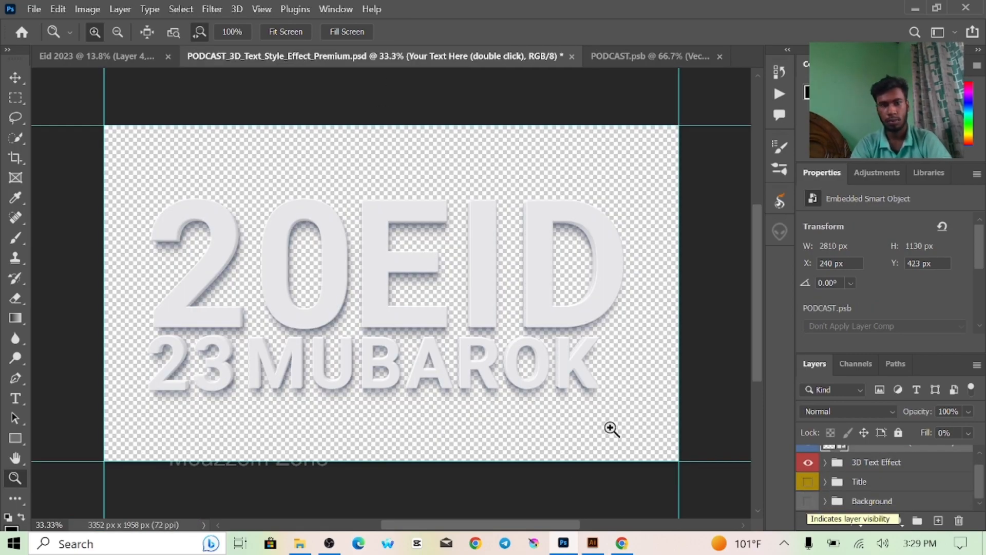
pyautogui.press('v')
pyautogui.moveTo(404, 322); pyautogui.dragTo(429, 445)
pyautogui.scroll(1, 399, 292)
pyautogui.press('z')
pyautogui.moveTo(424, 256); pyautogui.dragTo(404, 265)
pyautogui.moveTo(450, 353); pyautogui.dragTo(481, 348)
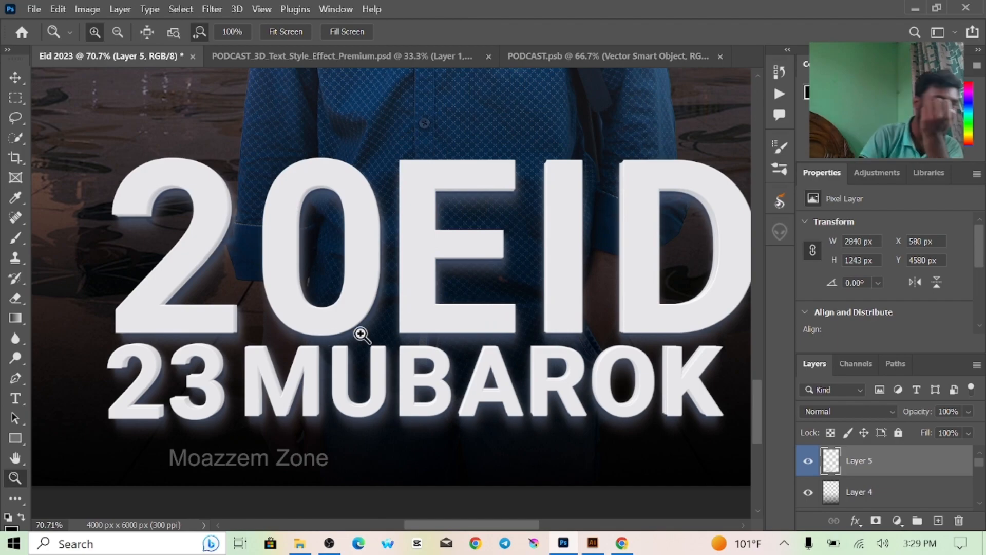
pyautogui.moveTo(406, 252); pyautogui.dragTo(436, 251)
pyautogui.moveTo(310, 273); pyautogui.dragTo(306, 308)
pyautogui.click(868, 492)
pyautogui.moveTo(342, 349); pyautogui.dragTo(365, 347)
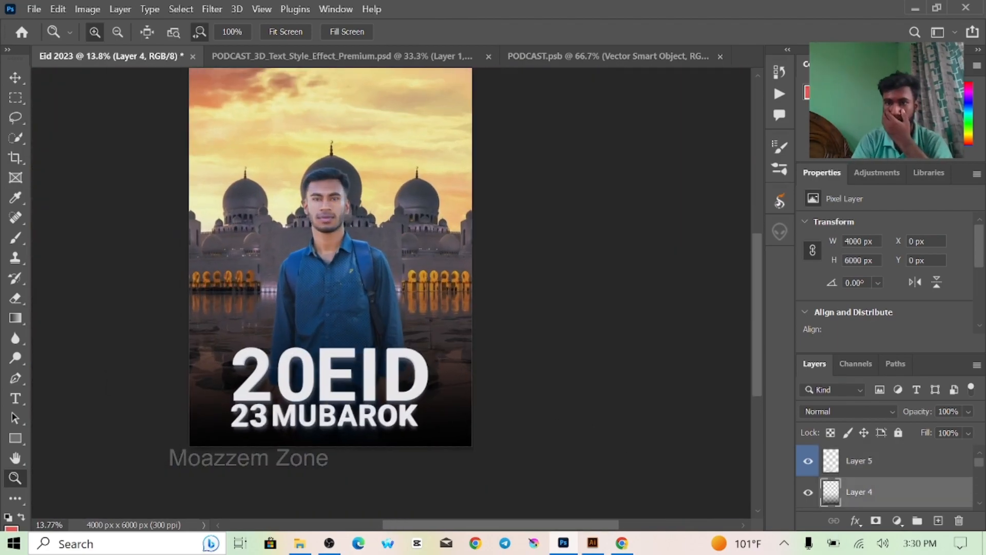
pyautogui.doubleClick(835, 497)
pyautogui.click(729, 96)
pyautogui.moveTo(410, 280)
pyautogui.mouseDown()
pyautogui.moveTo(366, 307)
pyautogui.moveTo(405, 288)
pyautogui.mouseUp()
pyautogui.scroll(-1, 381, 292)
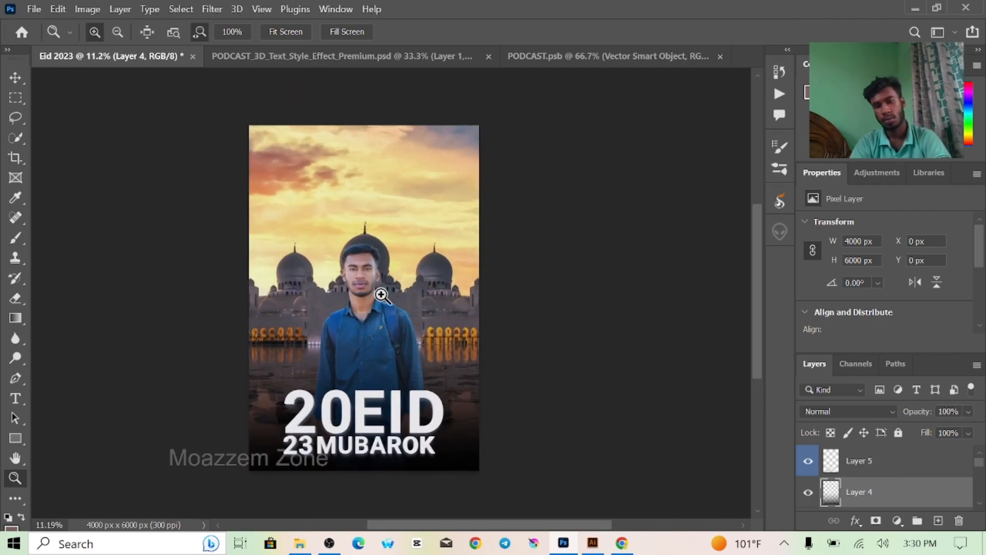
# Move the 3D 20 EID 23 MUBAROK lettering up into the sky at the top of the poster.
pyautogui.hscroll(1, 365, 312)
pyautogui.scroll(1, 376, 316)
pyautogui.scroll(-2, 377, 319)
pyautogui.moveTo(334, 408); pyautogui.dragTo(340, 141)
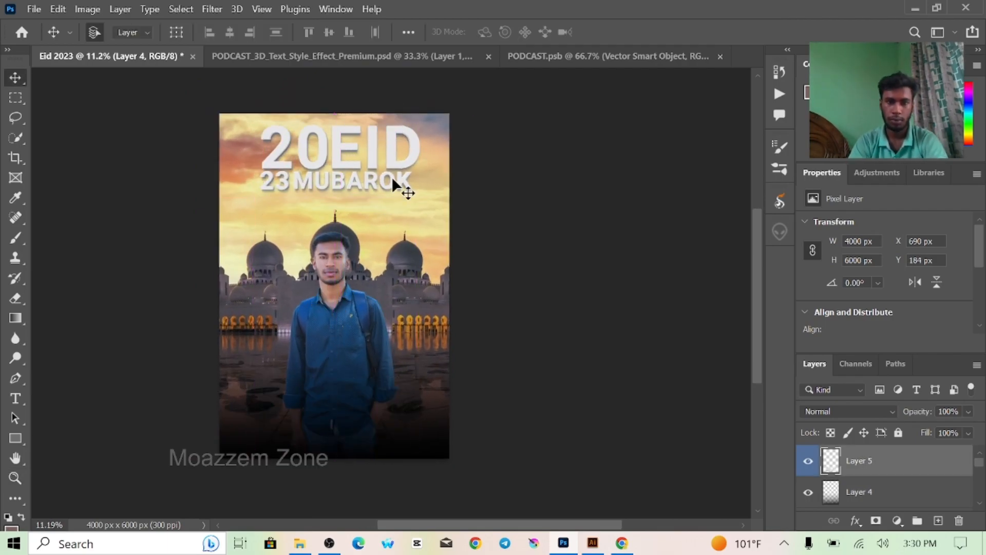
# Switch to Chrome and look through the "islamic background" image results for further artwork.
pyautogui.click(622, 543)
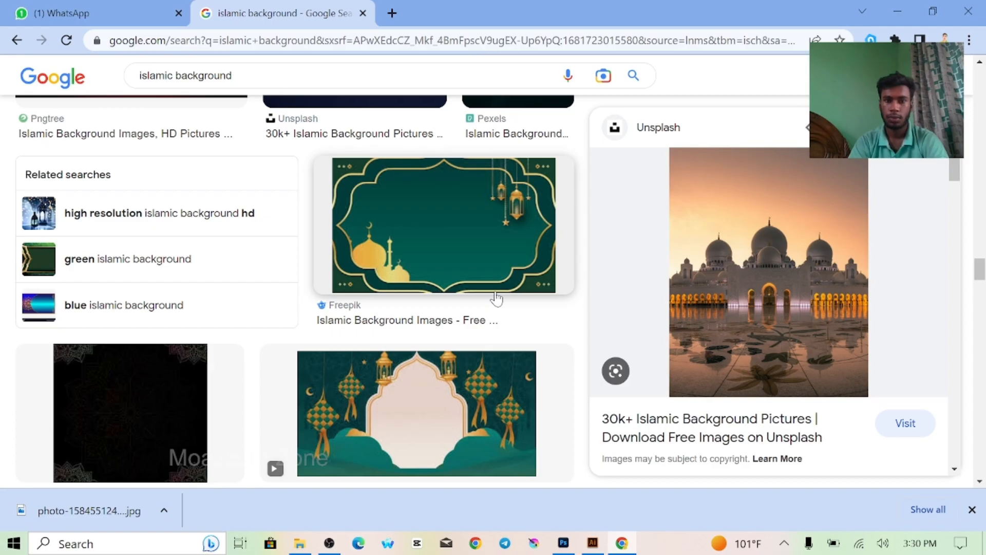
pyautogui.scroll(-10, 486, 334)
pyautogui.scroll(-15, 485, 348)
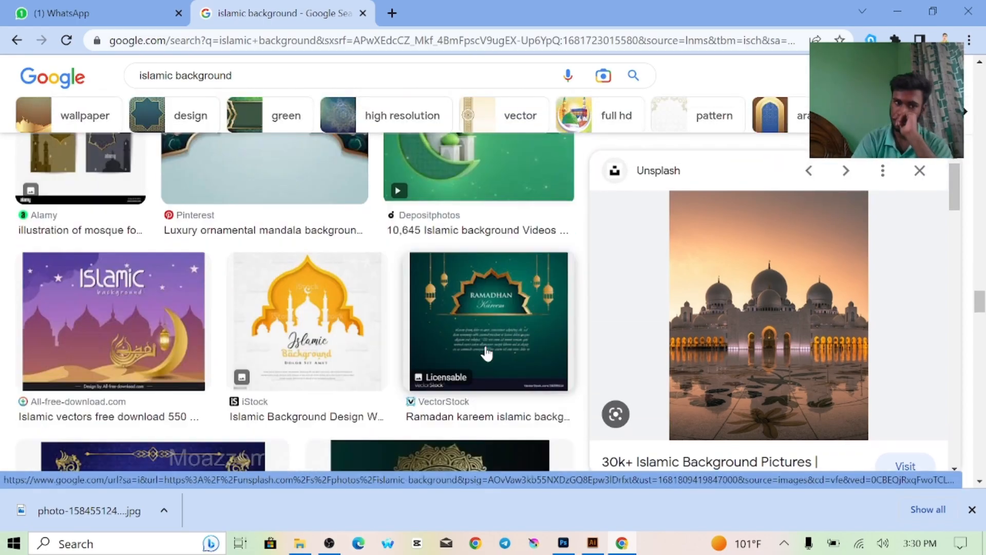
pyautogui.press('Escape')
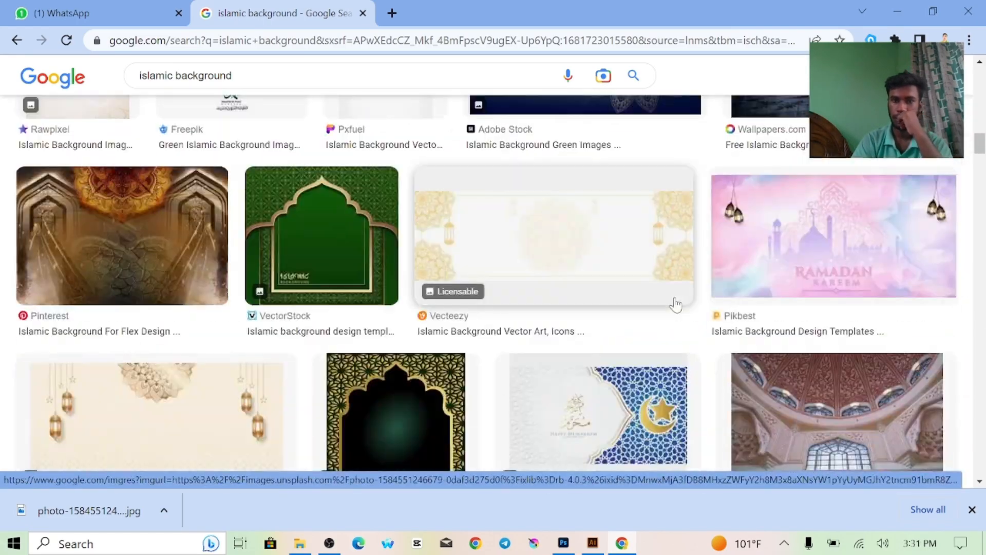
pyautogui.scroll(-15, 291, 284)
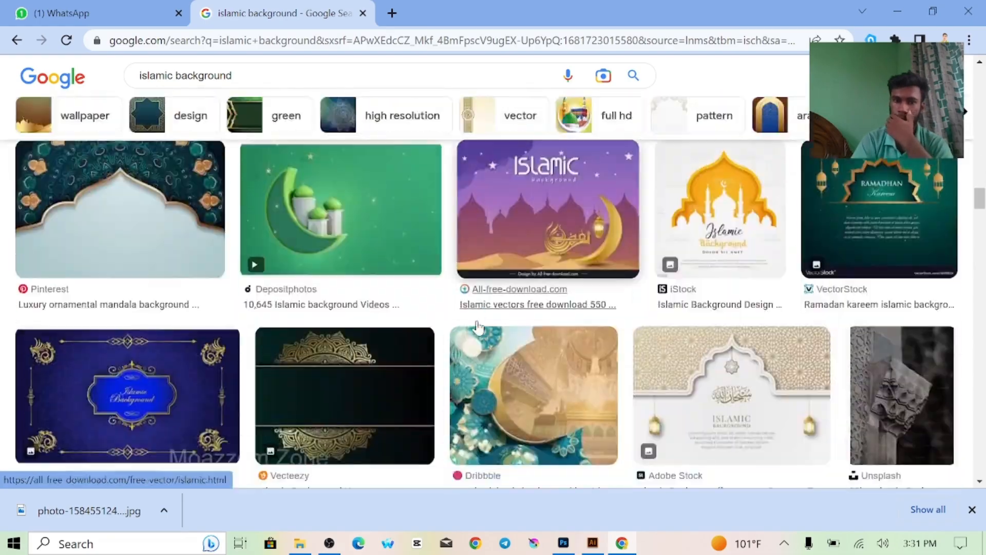
pyautogui.scroll(-15, 477, 327)
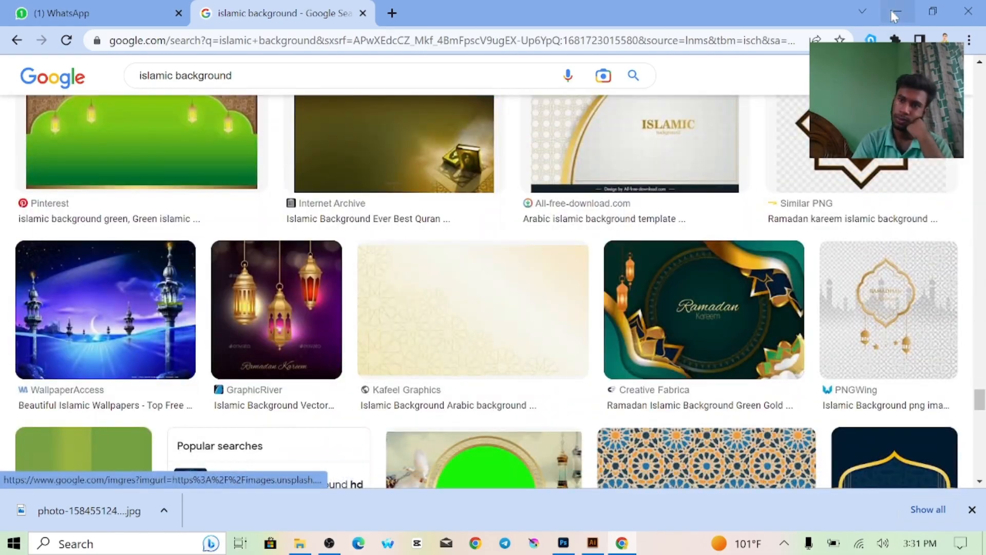
pyautogui.click(896, 13)
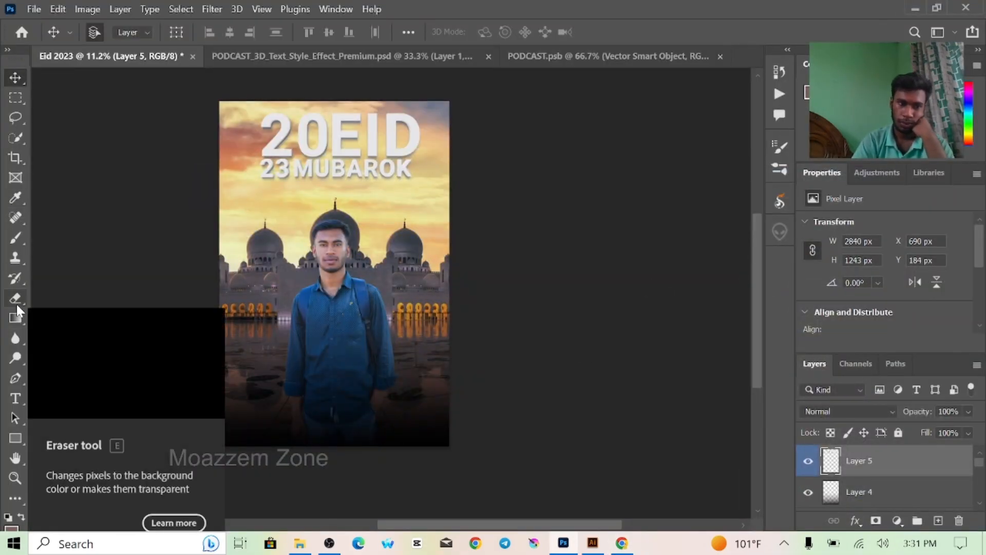
# Place the two-line GRAPHIC DESIGNER & PHOTO ESITOR text from Illustrator at the bottom centre of the poster, scaled to 37.84%.
pyautogui.click(593, 543)
pyautogui.scroll(3, 441, 454)
pyautogui.moveTo(546, 267); pyautogui.dragTo(345, 383)
pyautogui.moveTo(337, 278); pyautogui.dragTo(344, 428)
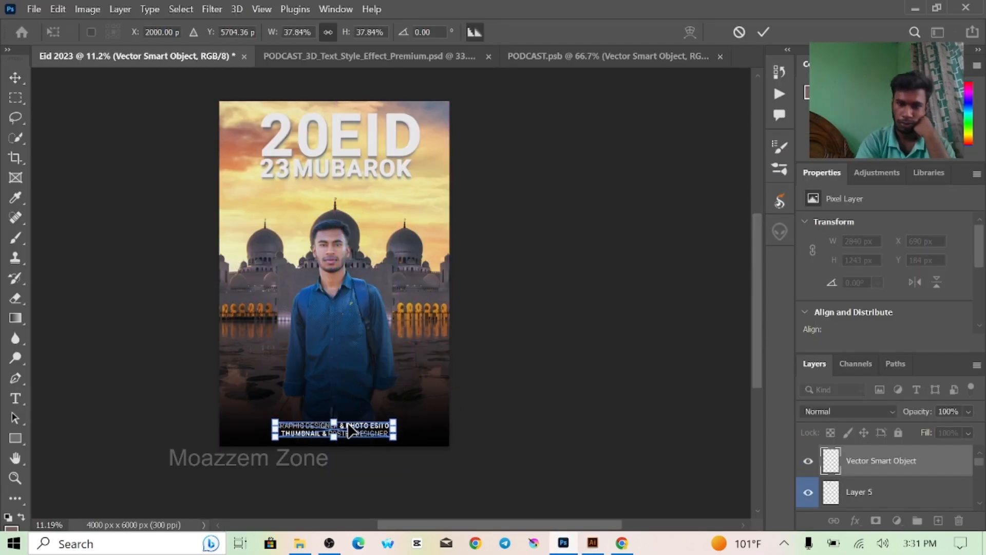
pyautogui.press('Return')
pyautogui.scroll(-1, 352, 430)
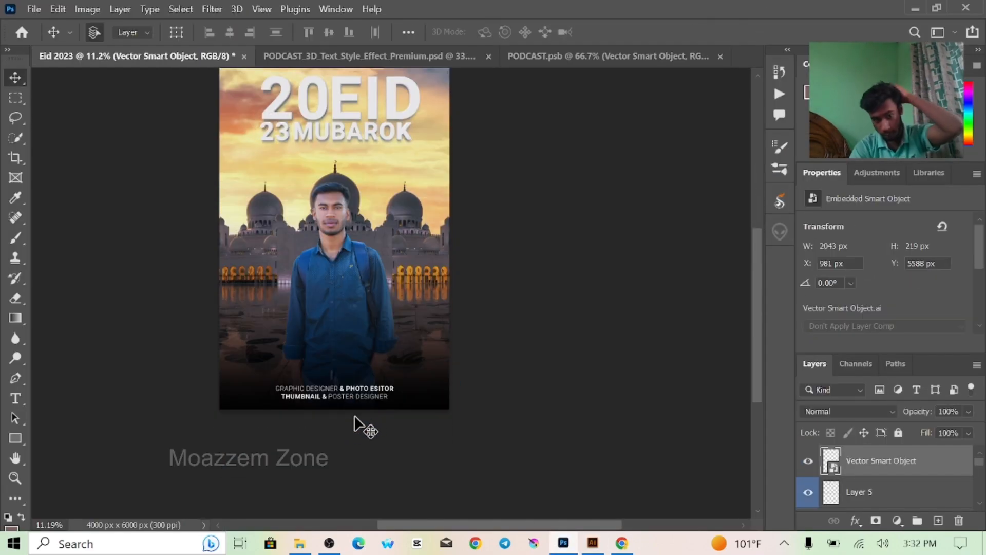
# Switch to Illustrator and replace the text with the designer's full name in capitals.
pyautogui.click(593, 543)
pyautogui.doubleClick(397, 340)
pyautogui.hotkey('ctrl', 'a')
pyautogui.moveTo(758, 452); pyautogui.dragTo(557, 321)
pyautogui.write('MOAZZEM HOSSEN')
pyautogui.press('Escape')
pyautogui.moveTo(537, 406); pyautogui.dragTo(536, 383)
# Style the designer's name in Roboto with a bold first name and a light surname.
pyautogui.click(586, 456)
pyautogui.moveTo(586, 455); pyautogui.dragTo(448, 442)
pyautogui.doubleClick(456, 358)
pyautogui.moveTo(553, 356); pyautogui.dragTo(435, 312)
pyautogui.click(673, 37)
pyautogui.click(653, 91)
pyautogui.click(17, 83)
# Place the designer's name from Illustrator above the credit lines, centred on the poster and scaled to 23.77%.
pyautogui.scroll(-1, 425, 314)
pyautogui.moveTo(435, 312); pyautogui.dragTo(329, 246)
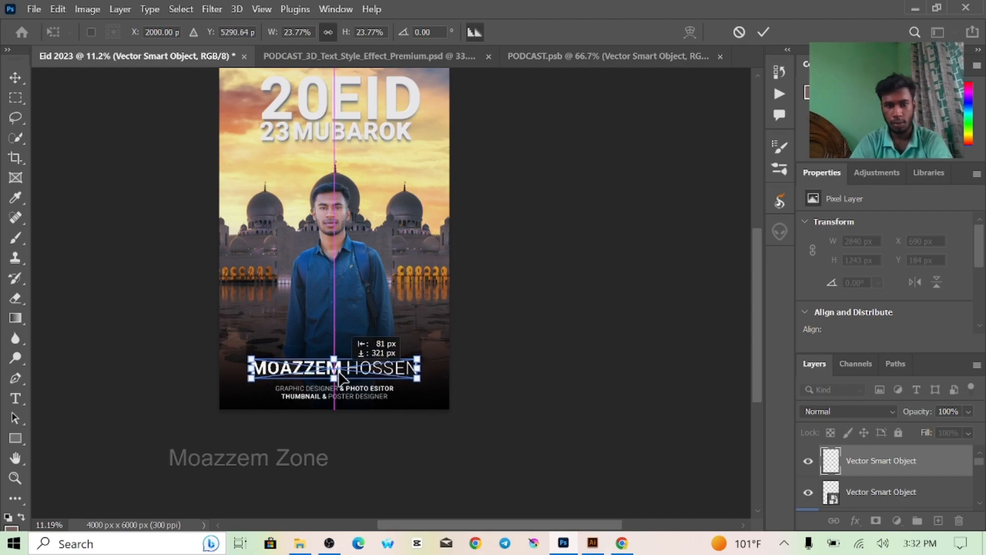
pyautogui.moveTo(339, 373); pyautogui.dragTo(339, 372)
pyautogui.press('Return')
pyautogui.scroll(6, 373, 359)
pyautogui.scroll(-3, 373, 359)
pyautogui.scroll(4, 373, 358)
pyautogui.scroll(-5, 373, 358)
pyautogui.scroll(-3, 362, 429)
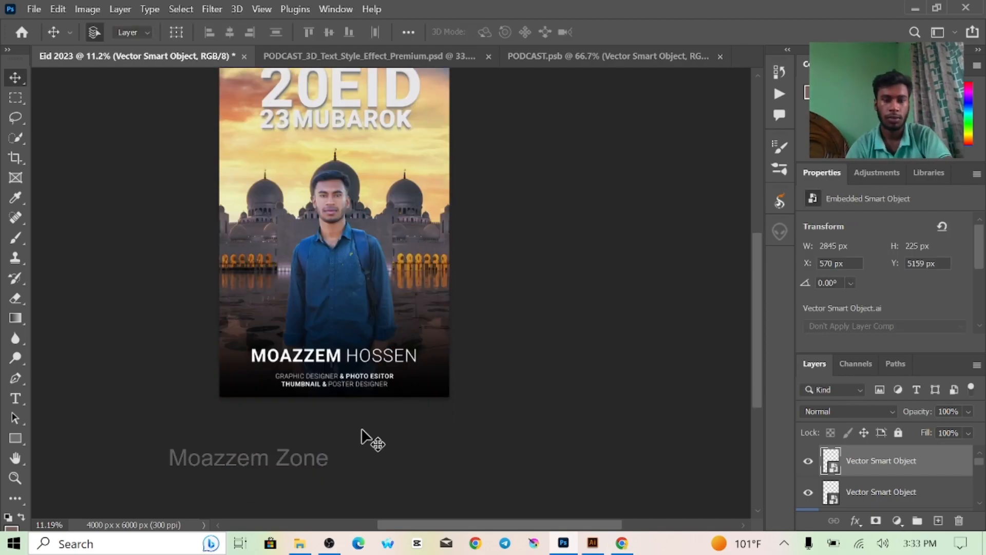
pyautogui.scroll(1, 362, 429)
pyautogui.scroll(-5, 855, 488)
# Add a new layer beneath the man, draw diagonal reflected gradients across the poster and set the layer's fill to 40%.
pyautogui.click(860, 491)
pyautogui.click(938, 521)
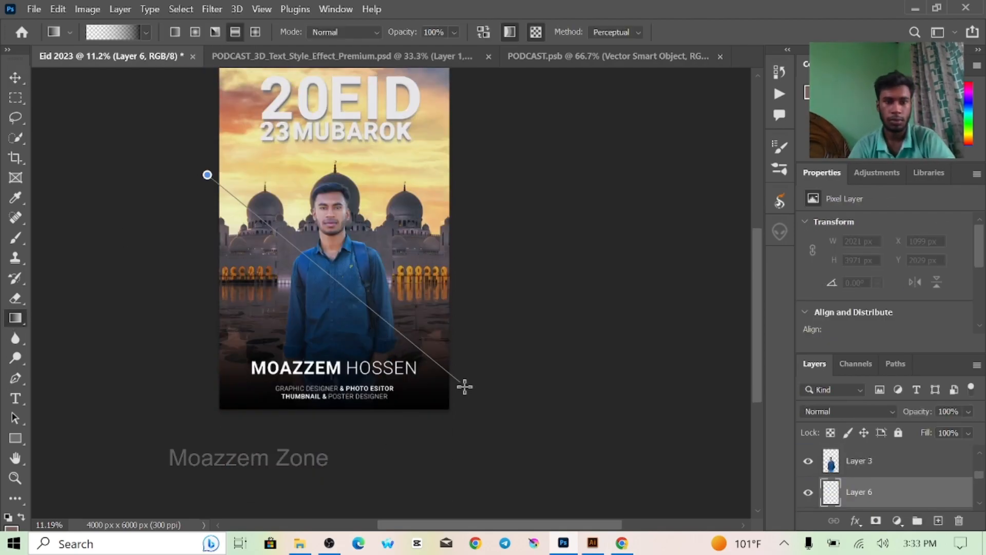
pyautogui.moveTo(451, 377); pyautogui.dragTo(478, 396)
pyautogui.moveTo(462, 197); pyautogui.dragTo(156, 381)
pyautogui.scroll(-1, 867, 486)
pyautogui.scroll(1, 867, 485)
pyautogui.click(968, 433)
pyautogui.click(932, 451)
pyautogui.scroll(1, 675, 353)
# Set the gradient to white and draw it across Layer 7 to spread a white haze behind the man.
pyautogui.press('z')
pyautogui.moveTo(337, 235); pyautogui.dragTo(1, 198)
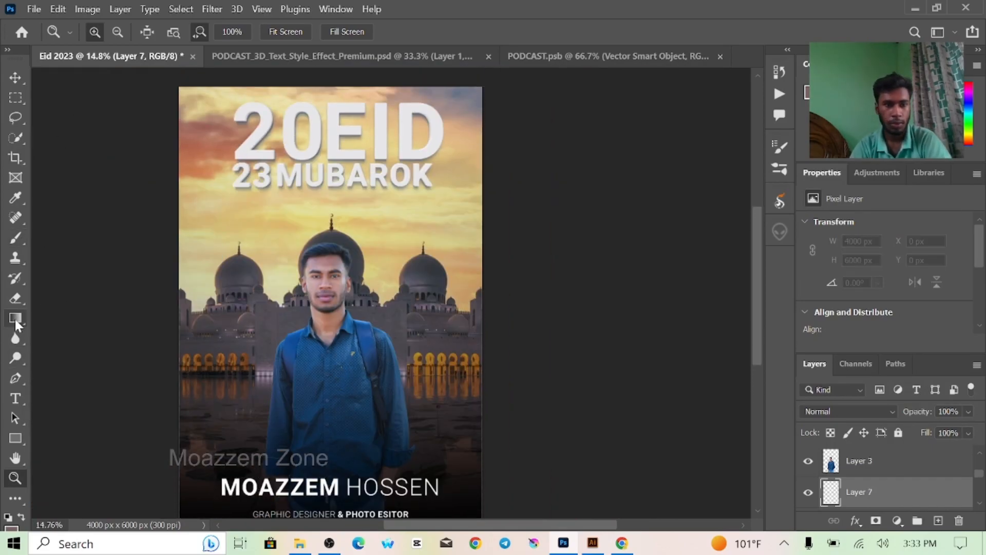
pyautogui.click(16, 318)
pyautogui.click(110, 32)
pyautogui.click(389, 384)
pyautogui.moveTo(650, 155); pyautogui.dragTo(436, 4)
pyautogui.press('Return')
pyautogui.press('Return')
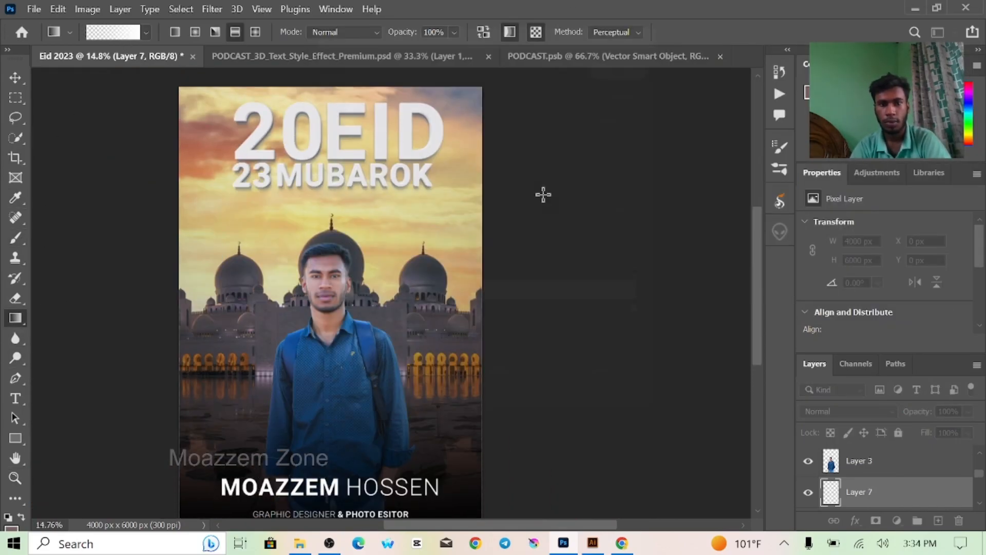
pyautogui.moveTo(508, 221); pyautogui.dragTo(155, 234)
pyautogui.scroll(-2, 155, 233)
pyautogui.moveTo(171, 183); pyautogui.dragTo(578, 274)
pyautogui.scroll(2, 591, 196)
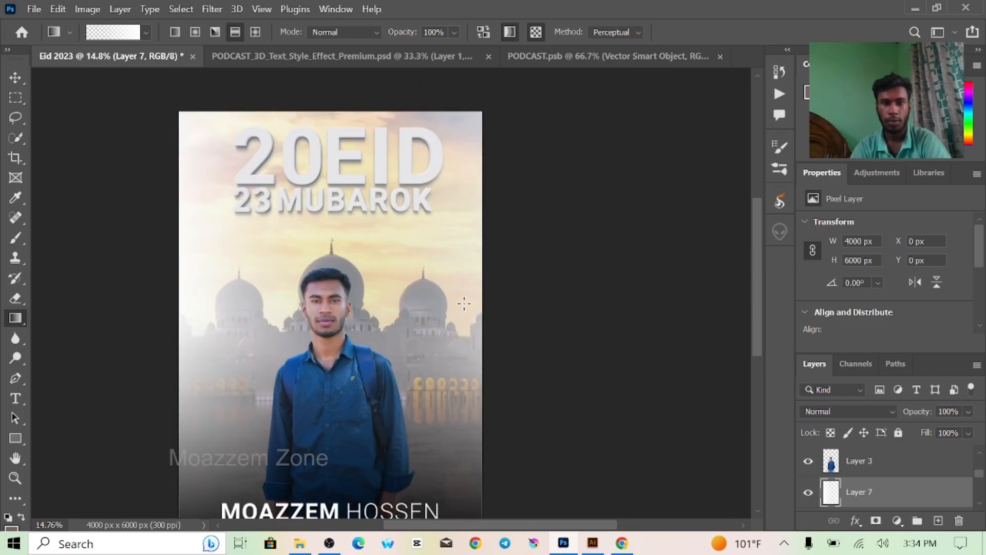
# Erase the white haze on Layer 7 over the sky and the poster's bottom with a soft 2000 px eraser.
pyautogui.scroll(-2, 470, 290)
pyautogui.press('z')
pyautogui.moveTo(434, 232); pyautogui.dragTo(411, 255)
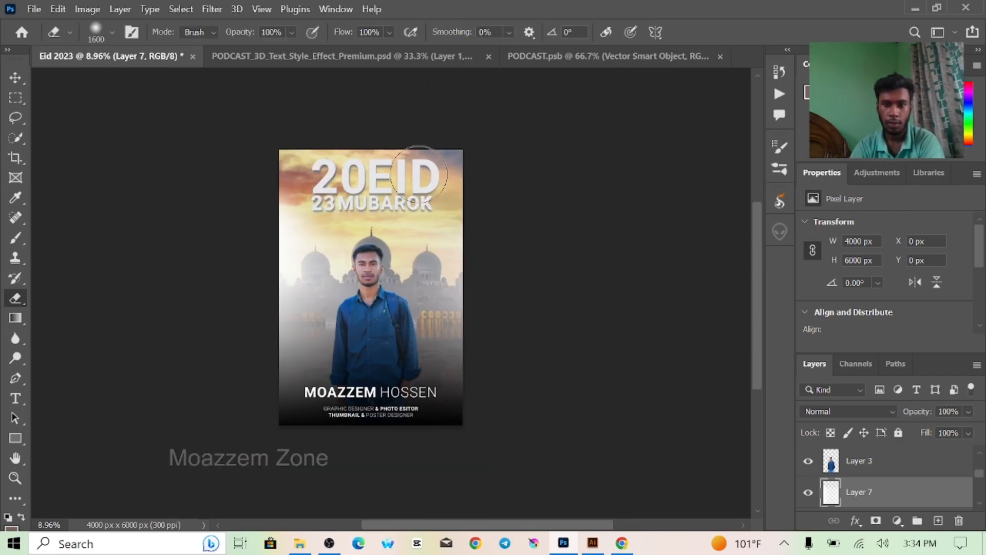
pyautogui.scroll(-2, 586, 370)
pyautogui.scroll(4, 590, 375)
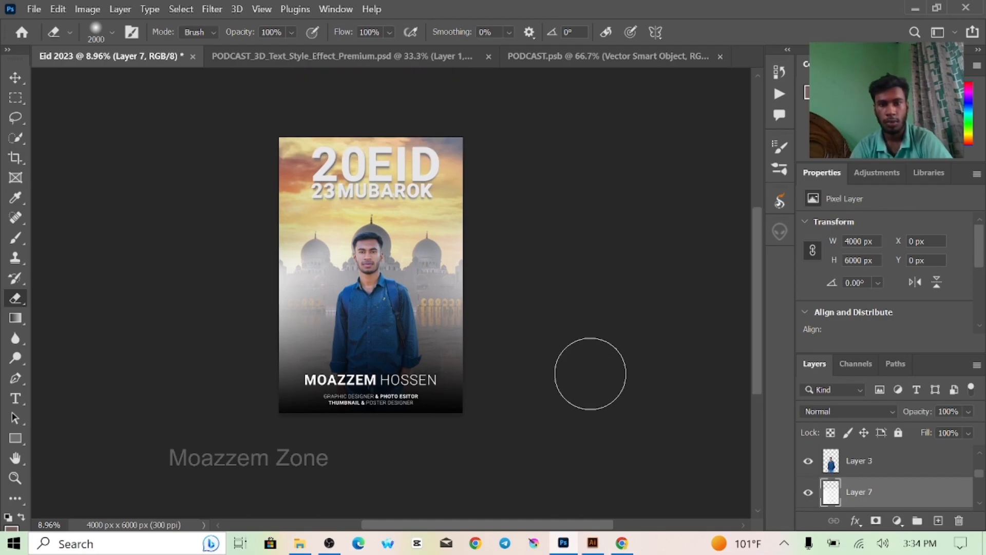
pyautogui.moveTo(942, 455); pyautogui.dragTo(979, 452)
pyautogui.scroll(-2, 428, 399)
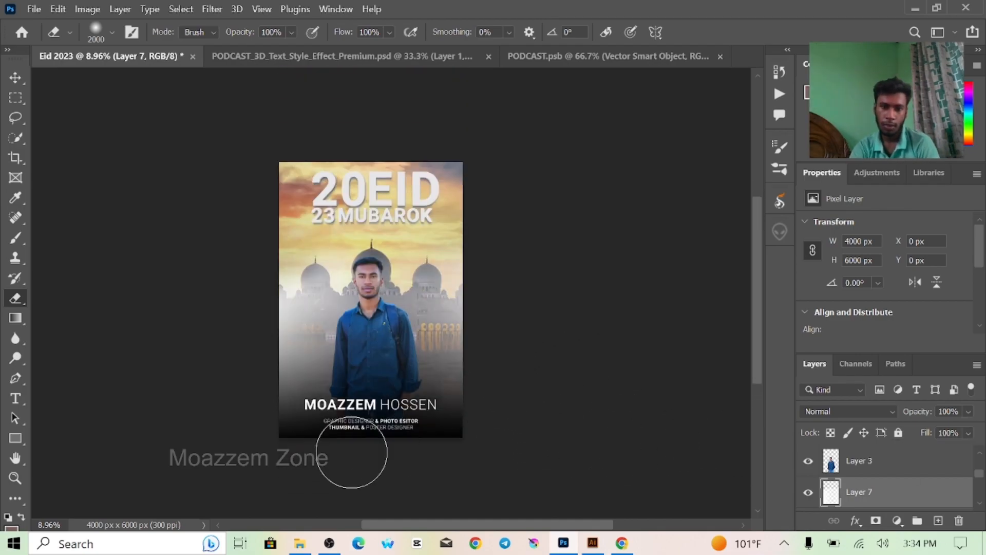
pyautogui.scroll(-1, 427, 426)
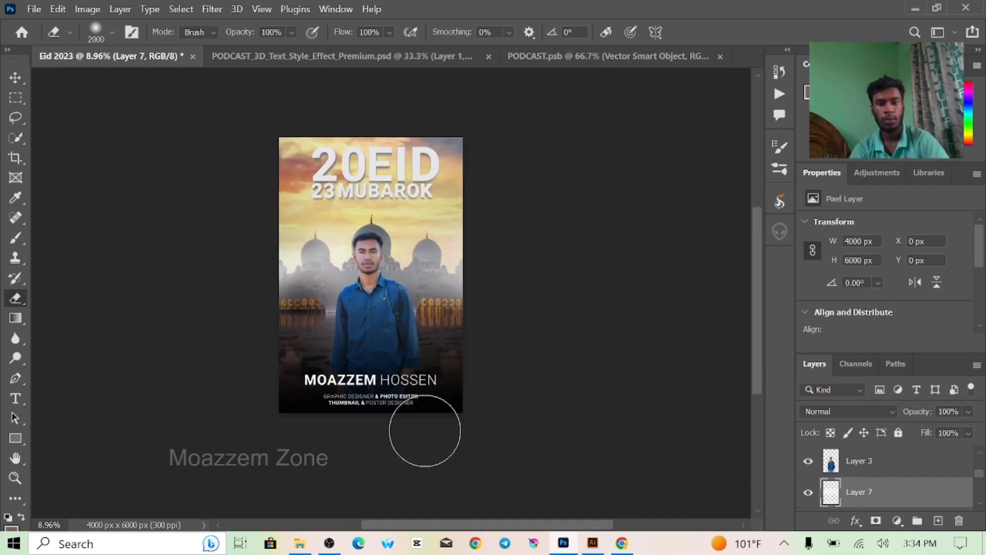
pyautogui.scroll(-1, 424, 430)
pyautogui.scroll(2, 424, 430)
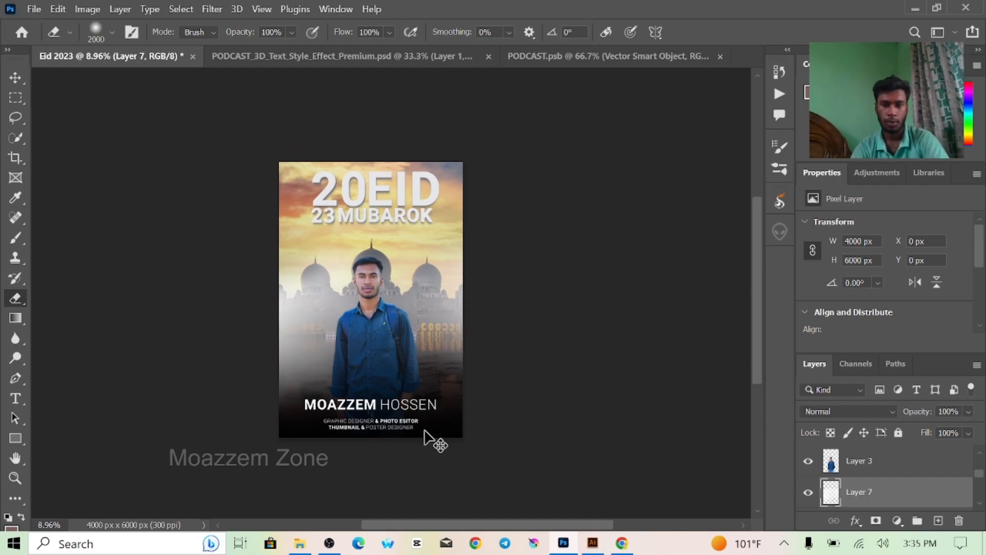
# Select the designer's name text above the credit lines.
pyautogui.press('z')
pyautogui.moveTo(383, 191)
pyautogui.mouseDown()
pyautogui.moveTo(449, 282)
pyautogui.moveTo(371, 281)
pyautogui.moveTo(416, 335)
pyautogui.moveTo(420, 413)
pyautogui.moveTo(424, 363)
pyautogui.mouseUp()
pyautogui.press('v')
pyautogui.click(411, 403)
pyautogui.press('z')
pyautogui.moveTo(381, 307); pyautogui.dragTo(359, 365)
# Switch to Edge, search Freepik for "eid" and download the free Islamic Eid festival greeting vector with lamp and moon.
pyautogui.click(360, 545)
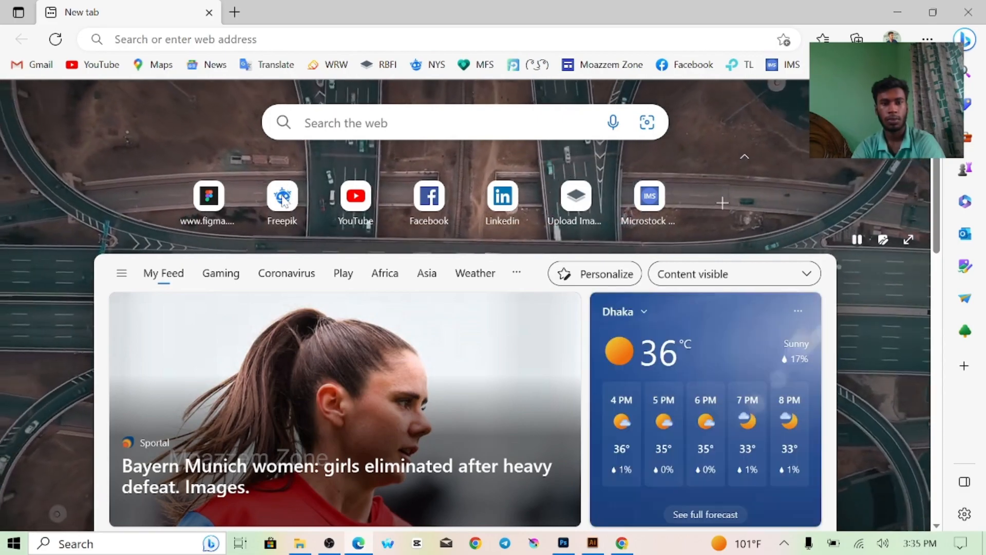
pyautogui.click(283, 198)
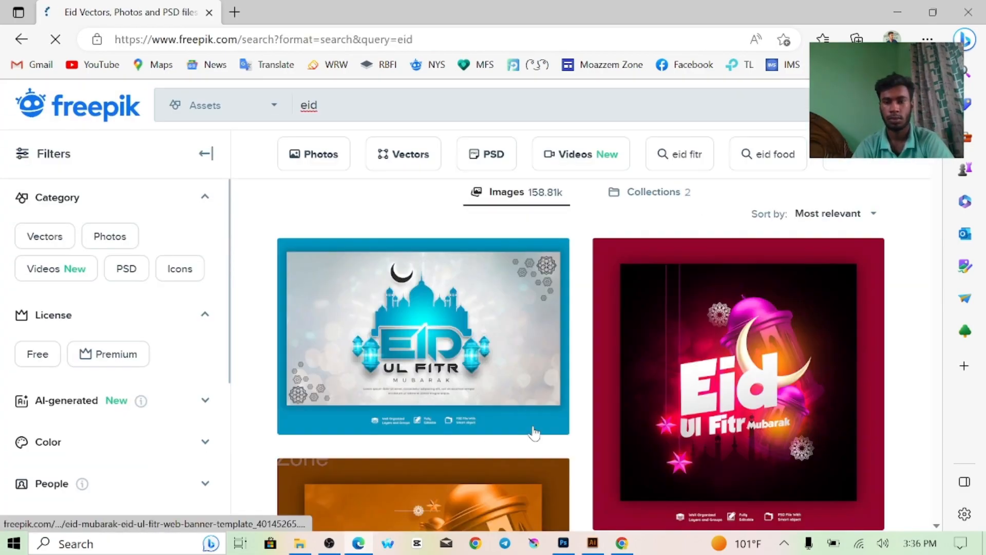
pyautogui.scroll(-12, 761, 461)
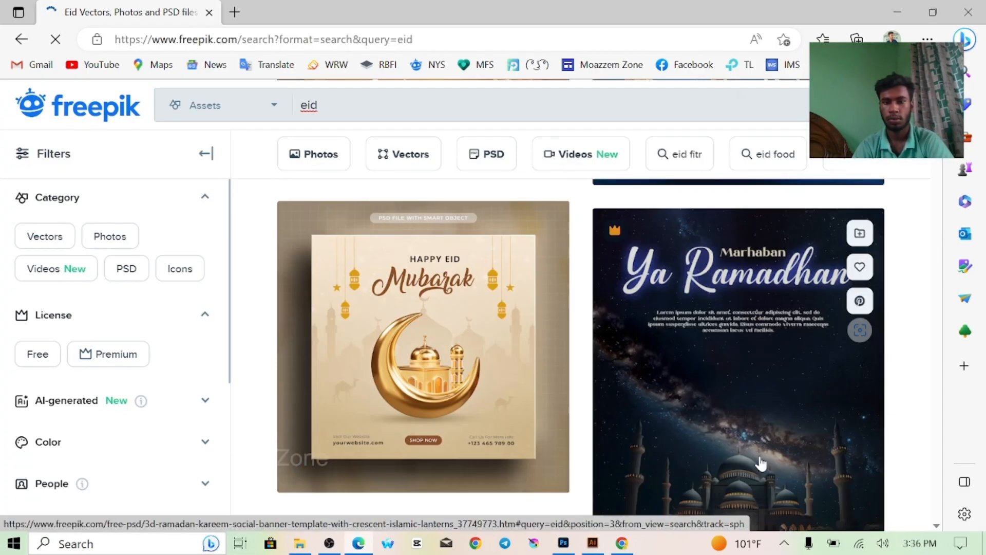
pyautogui.scroll(-15, 761, 462)
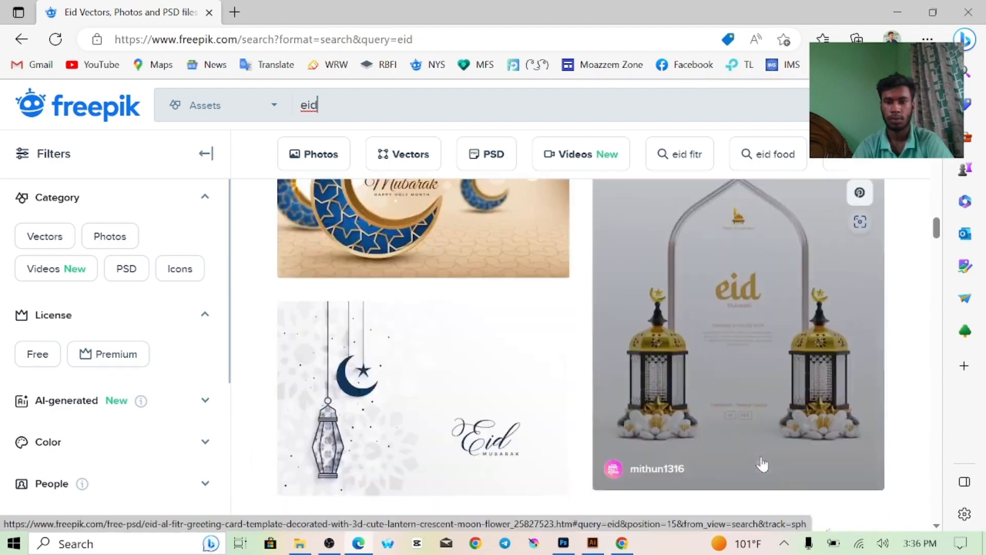
pyautogui.scroll(-2, 763, 464)
pyautogui.click(372, 361)
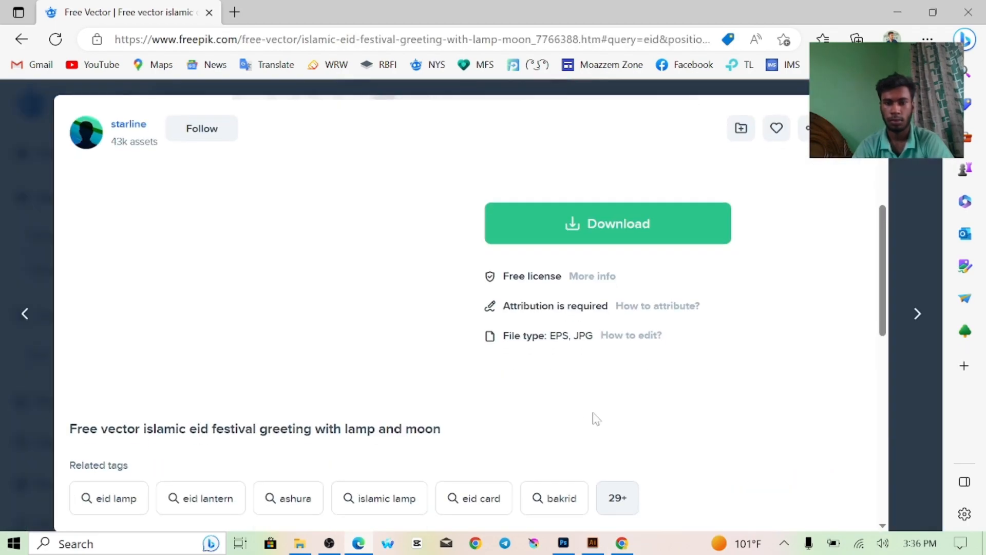
pyautogui.scroll(-1, 602, 419)
pyautogui.click(662, 195)
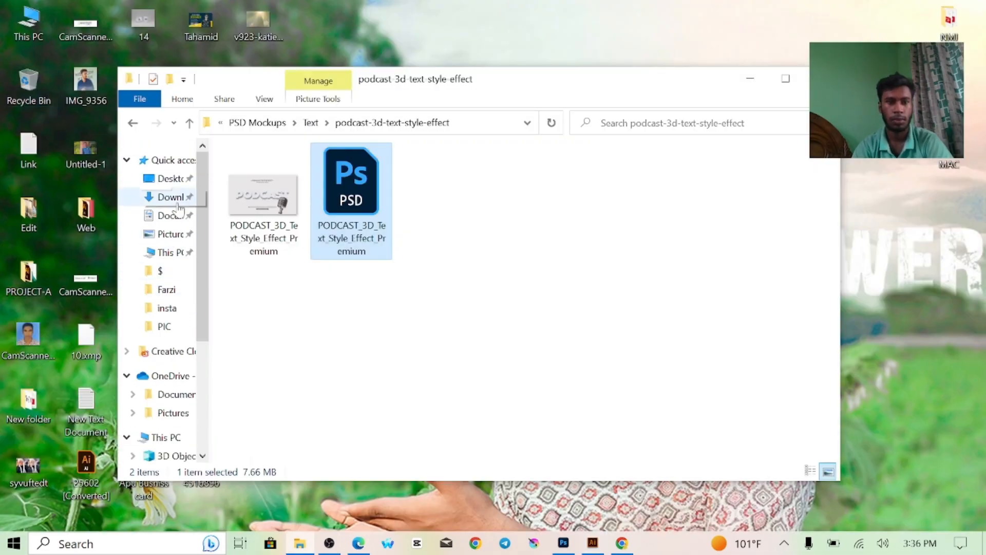
# Open the downloaded vector's EPS file, 24842, from the Downloads folder in Illustrator.
pyautogui.moveTo(209, 205); pyautogui.dragTo(247, 205)
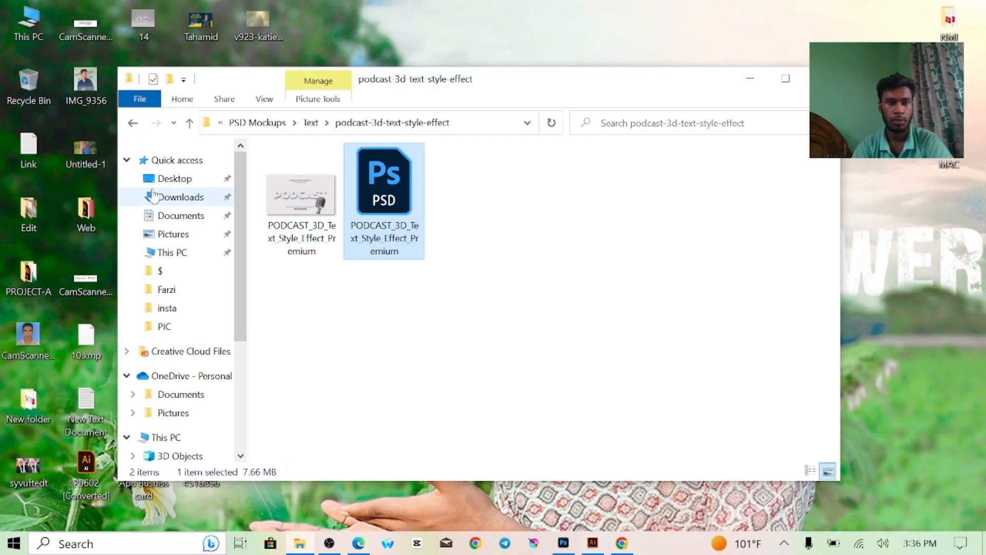
pyautogui.click(178, 197)
pyautogui.rightClick(288, 189)
pyautogui.click(128, 254)
pyautogui.click(537, 438)
pyautogui.press('Delete')
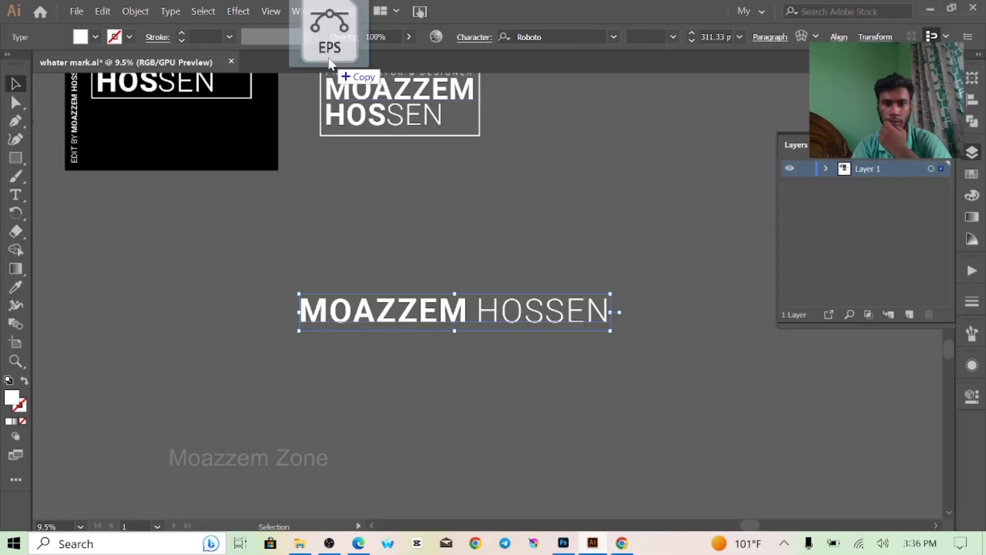
pyautogui.moveTo(331, 27); pyautogui.dragTo(335, 60)
# Ungroup the Eid greeting artwork and release its clipping mask.
pyautogui.rightClick(594, 143)
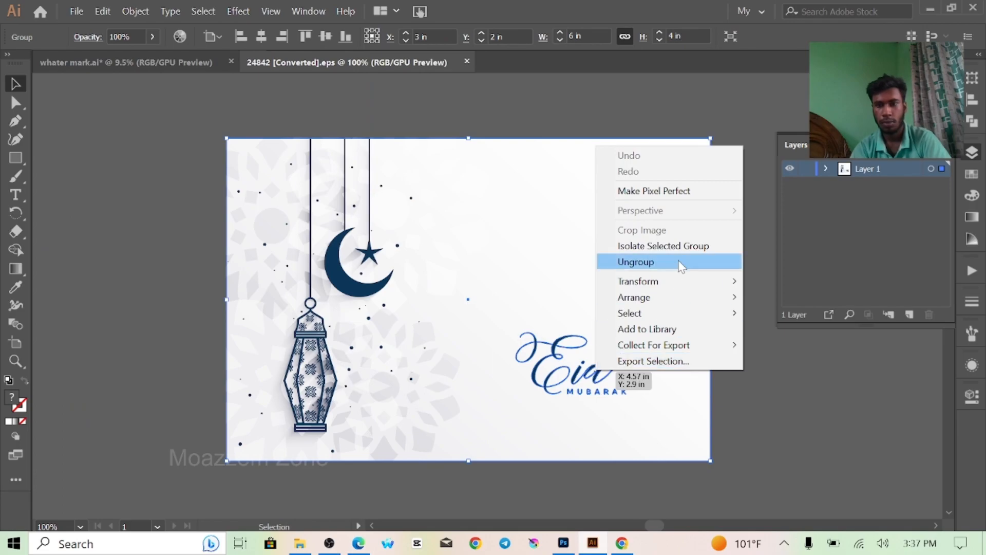
pyautogui.click(667, 263)
pyautogui.rightClick(367, 89)
pyautogui.click(434, 204)
pyautogui.click(617, 110)
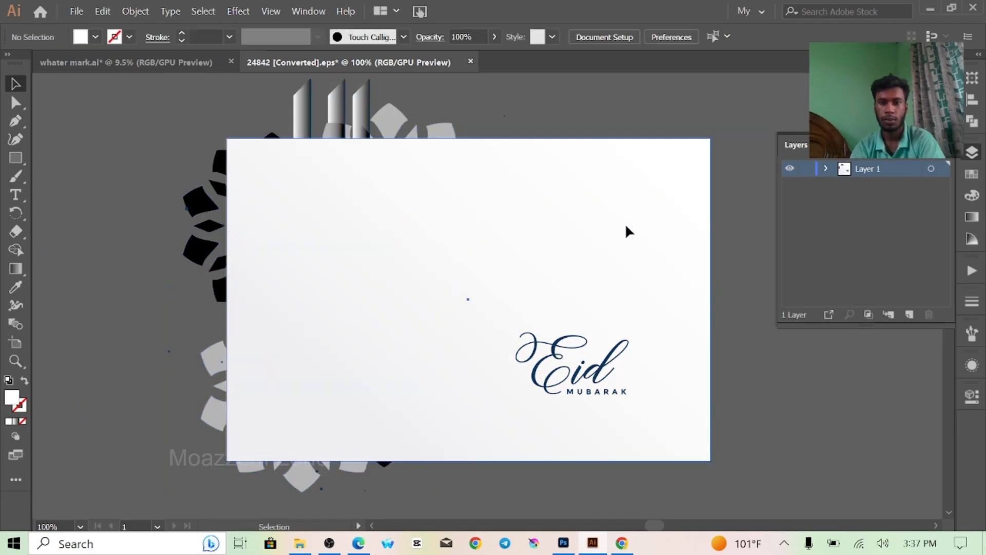
# Delete the white background and the Eid Mubarak lettering, and move the lantern, moon and floral ornaments off the artboard's left side.
pyautogui.click(625, 225)
pyautogui.press('Delete')
pyautogui.click(597, 379)
pyautogui.press('Delete')
pyautogui.moveTo(565, 471); pyautogui.dragTo(267, 113)
pyautogui.moveTo(349, 162); pyautogui.dragTo(124, 150)
pyautogui.moveTo(339, 329); pyautogui.dragTo(581, 301)
pyautogui.click(588, 396)
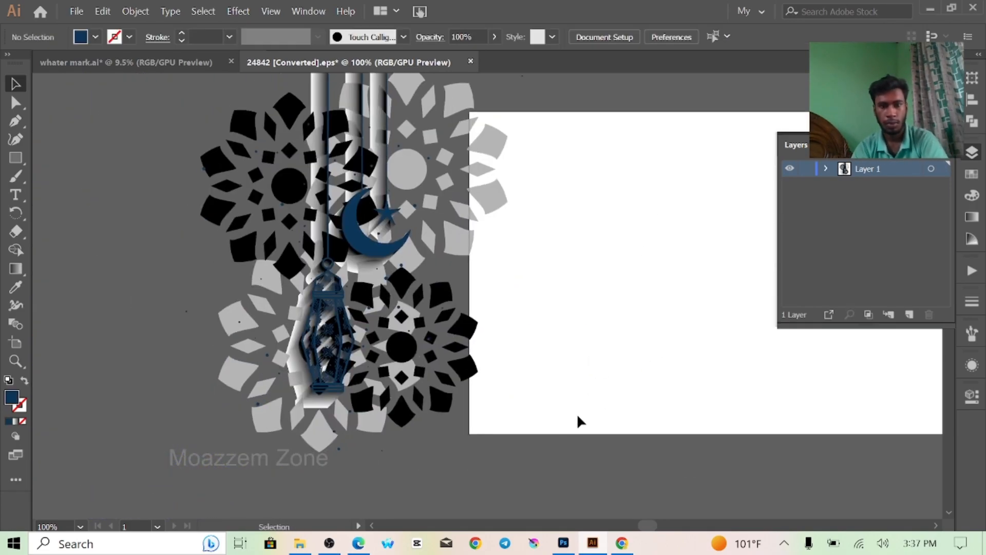
# Place the lantern, moon and floral ornaments at the upper-left corner of the Eid 2023 poster, scaled to 230.66% and stacked above Layer 2.
pyautogui.moveTo(354, 170); pyautogui.dragTo(257, 196)
pyautogui.click(581, 209)
pyautogui.moveTo(581, 210); pyautogui.dragTo(636, 185)
pyautogui.click(327, 160)
pyautogui.moveTo(324, 159); pyautogui.dragTo(544, 467)
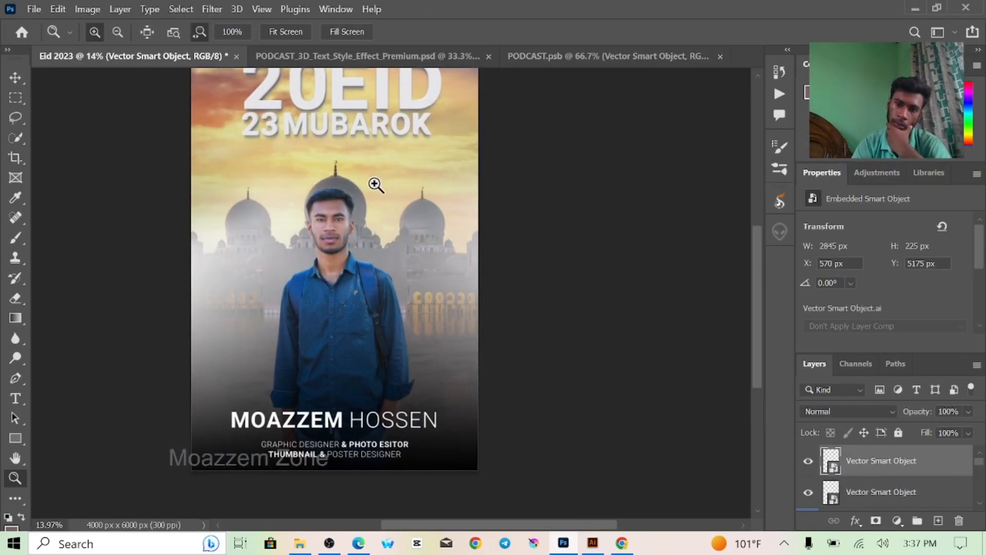
pyautogui.scroll(3, 263, 241)
pyautogui.moveTo(376, 185); pyautogui.dragTo(261, 114)
pyautogui.moveTo(244, 323); pyautogui.dragTo(197, 278)
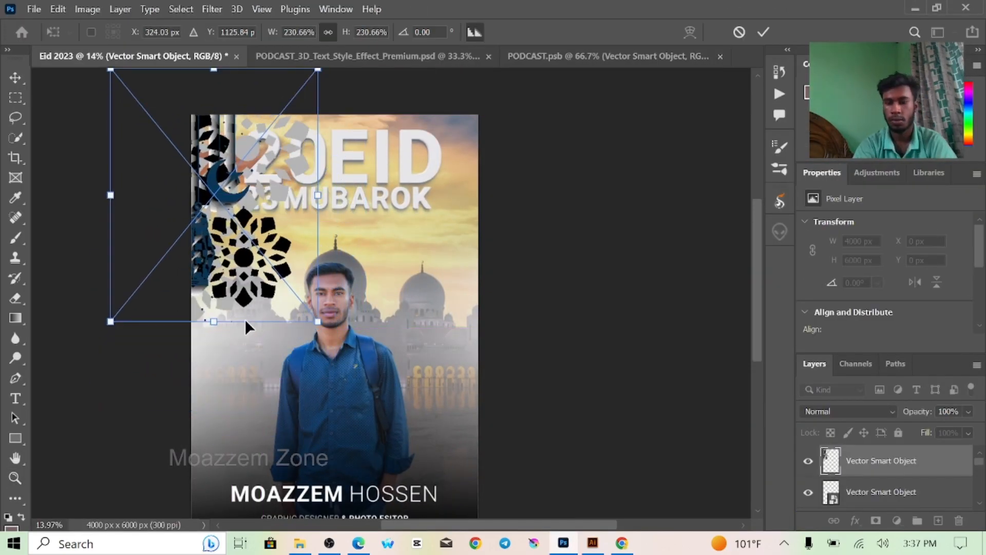
pyautogui.press('Return')
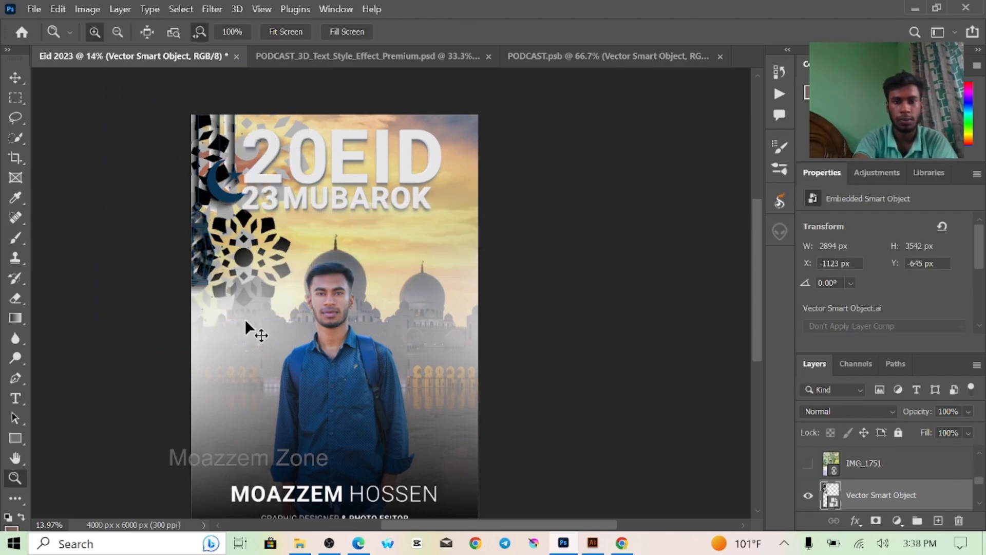
# Set the ornament layer's blend mode to Overlay.
pyautogui.click(870, 411)
pyautogui.click(817, 324)
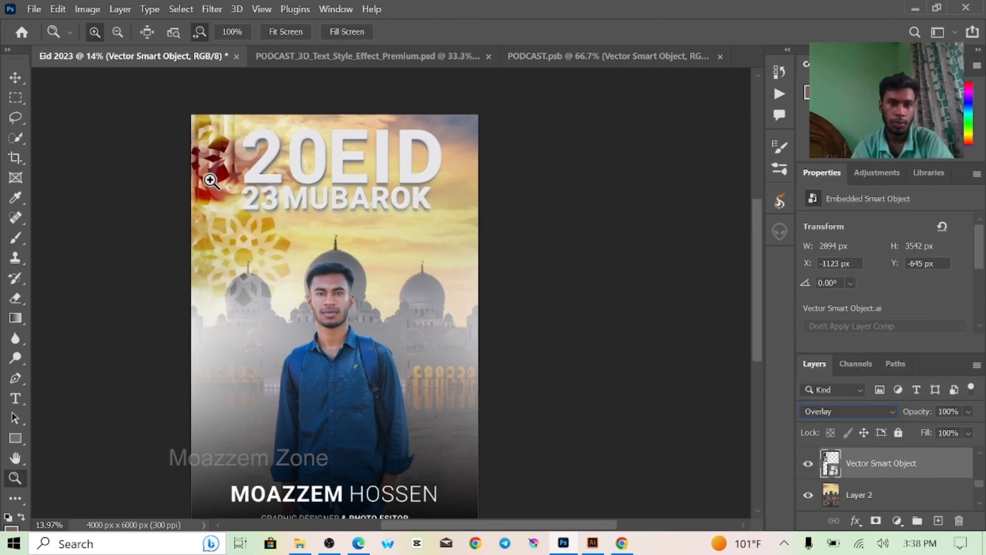
pyautogui.click(452, 339)
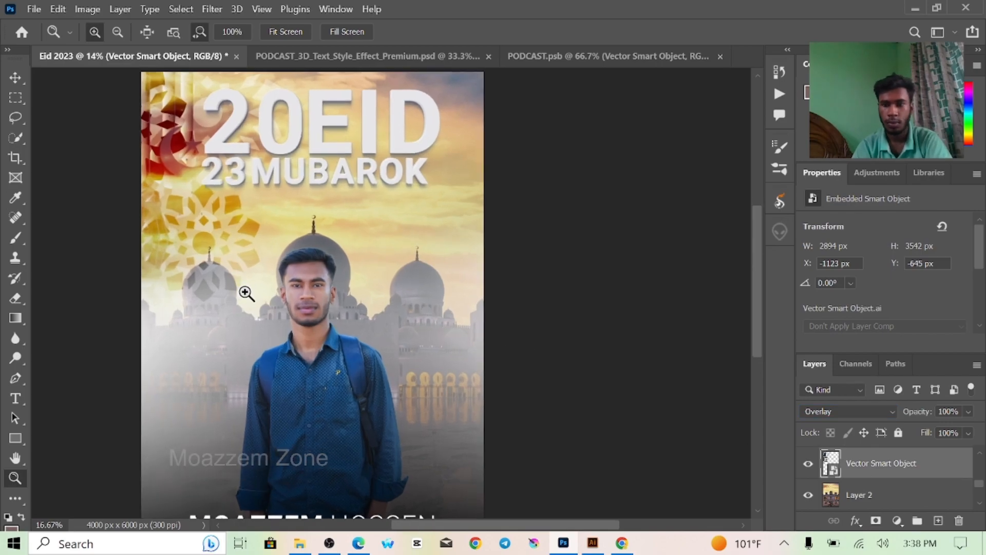
# Look through the poster's layer stack from Layer 6 down to Sky (16).
pyautogui.press('v')
pyautogui.click(232, 203)
pyautogui.click(410, 379)
pyautogui.scroll(1, 410, 379)
pyautogui.scroll(-3, 882, 467)
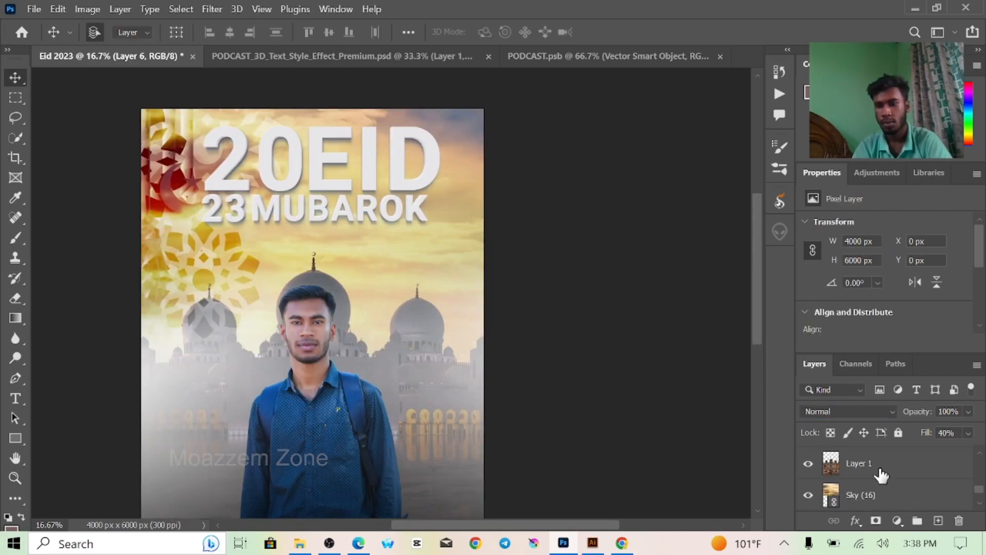
pyautogui.click(850, 508)
pyautogui.scroll(-1, 321, 299)
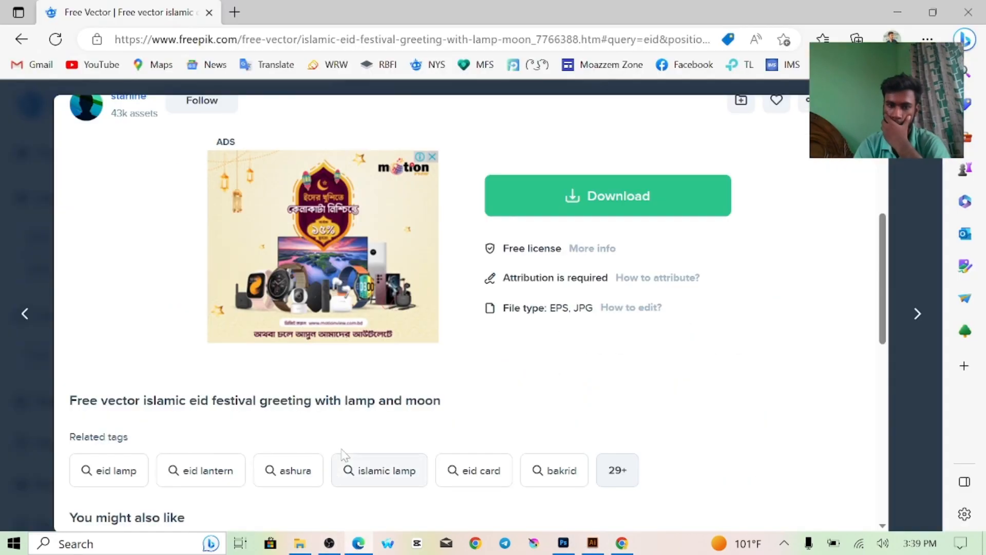
# Switch to Edge and browse further through the Freepik results for "eid".
pyautogui.scroll(-10, 330, 474)
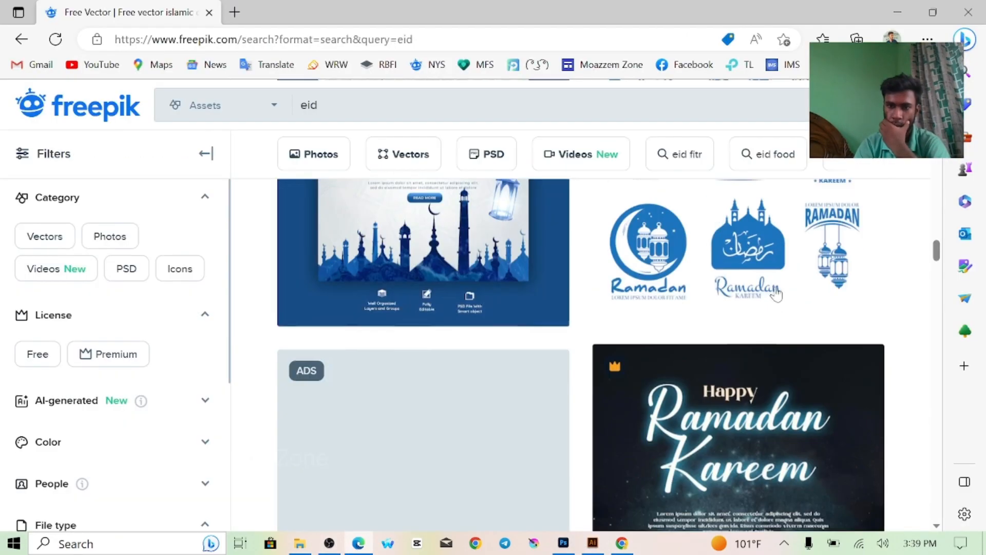
pyautogui.scroll(-3, 755, 326)
pyautogui.scroll(-15, 755, 326)
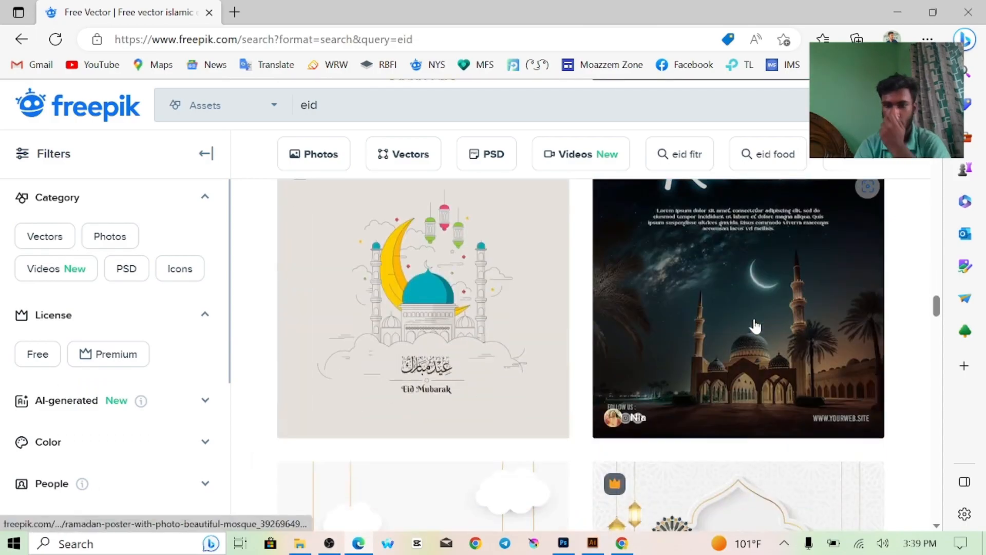
pyautogui.scroll(-5, 755, 327)
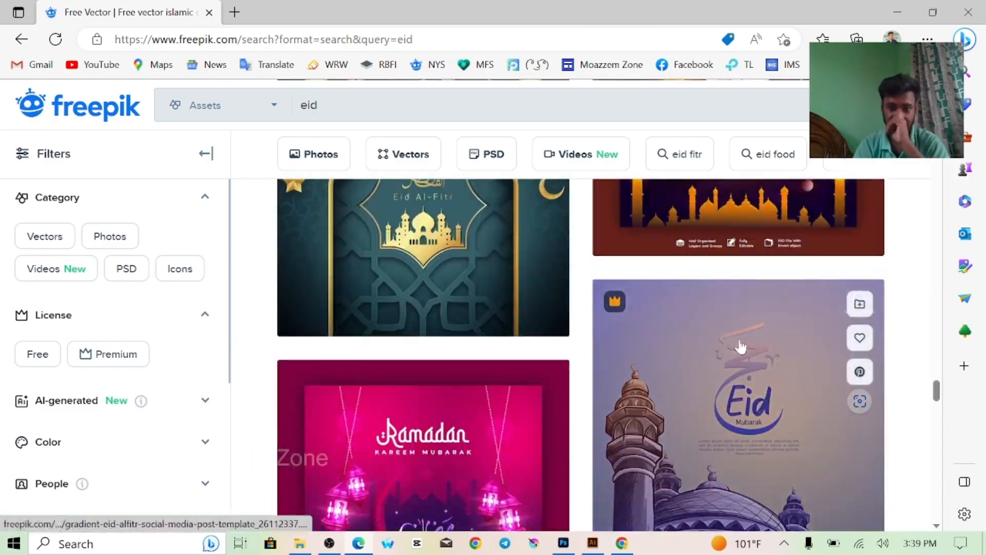
# Search Freepik for "eid text" and browse the results for an Eid Mubarak lettering design.
pyautogui.click(295, 105)
pyautogui.write('text')
pyautogui.click(276, 154)
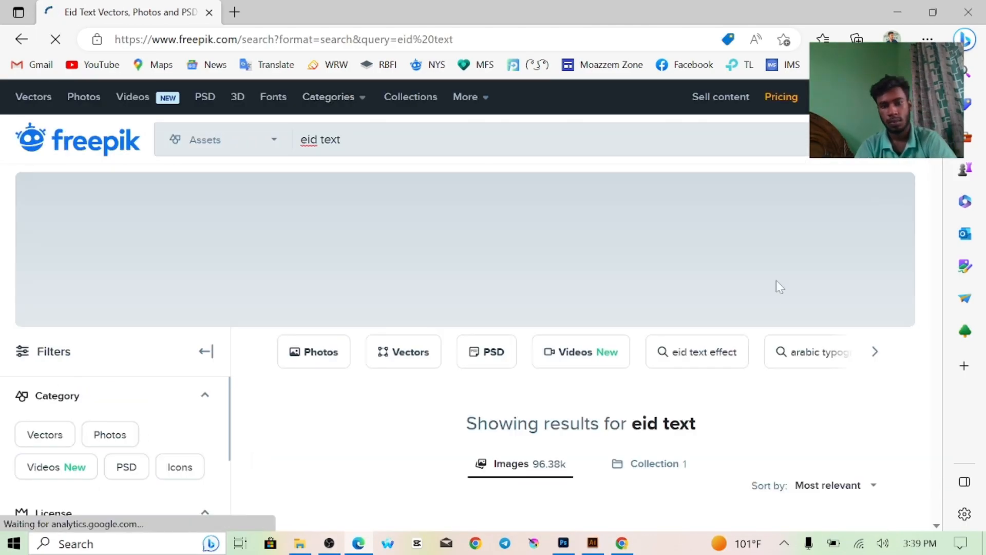
pyautogui.scroll(-10, 591, 442)
pyautogui.scroll(-10, 615, 452)
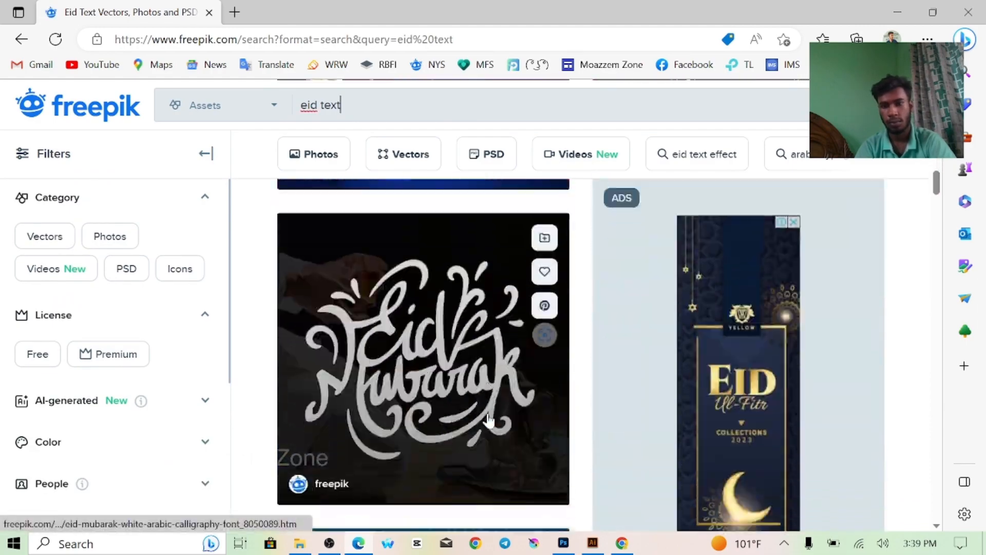
pyautogui.scroll(-5, 536, 407)
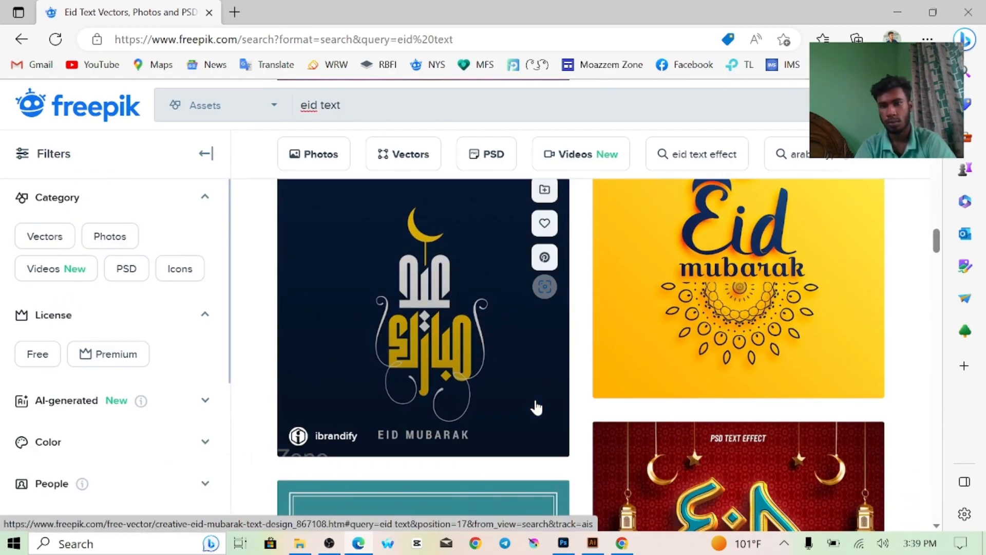
pyautogui.scroll(-10, 550, 408)
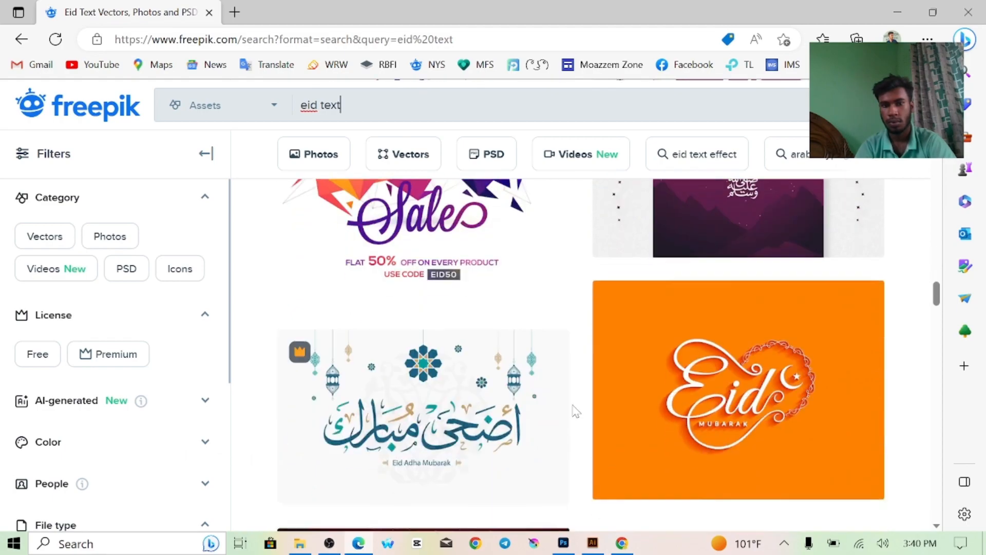
# Download the orange Eid Mubarak text design and extract its files into the Downloads folder.
pyautogui.click(746, 226)
pyautogui.scroll(-3, 634, 449)
pyautogui.click(621, 374)
pyautogui.scroll(-3, 607, 486)
pyautogui.click(606, 407)
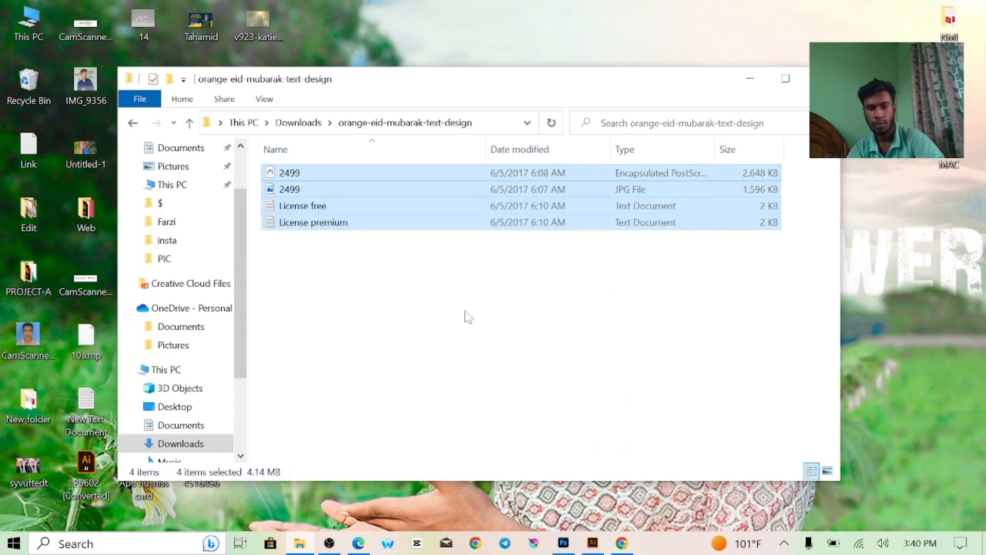
# Open the extracted 2499 EPS file in Illustrator.
pyautogui.click(389, 177)
pyautogui.moveTo(409, 175); pyautogui.dragTo(508, 62)
pyautogui.click(654, 542)
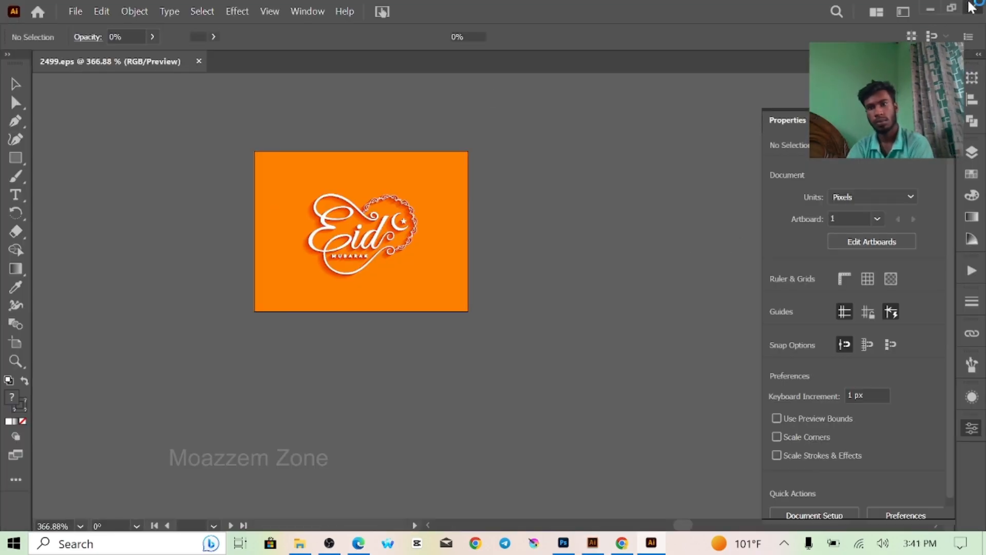
# Break apart the Eid Mubarak artwork and delete its orange background and shadow pieces, keeping only the white lettering.
pyautogui.rightClick(626, 309)
pyautogui.moveTo(424, 304); pyautogui.dragTo(575, 222)
pyautogui.click(701, 202)
pyautogui.click(645, 368)
pyautogui.click(649, 308)
pyautogui.press('Delete')
pyautogui.scroll(5, 605, 236)
pyautogui.scroll(-2, 274, 242)
pyautogui.click(276, 243)
pyautogui.scroll(3, 427, 244)
pyautogui.moveTo(487, 226); pyautogui.dragTo(308, 158)
pyautogui.press('Delete')
# Place the white Eid Mubarak lettering in the Eid 2023 Photoshop poster over the 20EID heading, about 1703 px wide.
pyautogui.scroll(-3, 425, 295)
pyautogui.moveTo(313, 161); pyautogui.dragTo(441, 261)
pyautogui.scroll(-2, 408, 259)
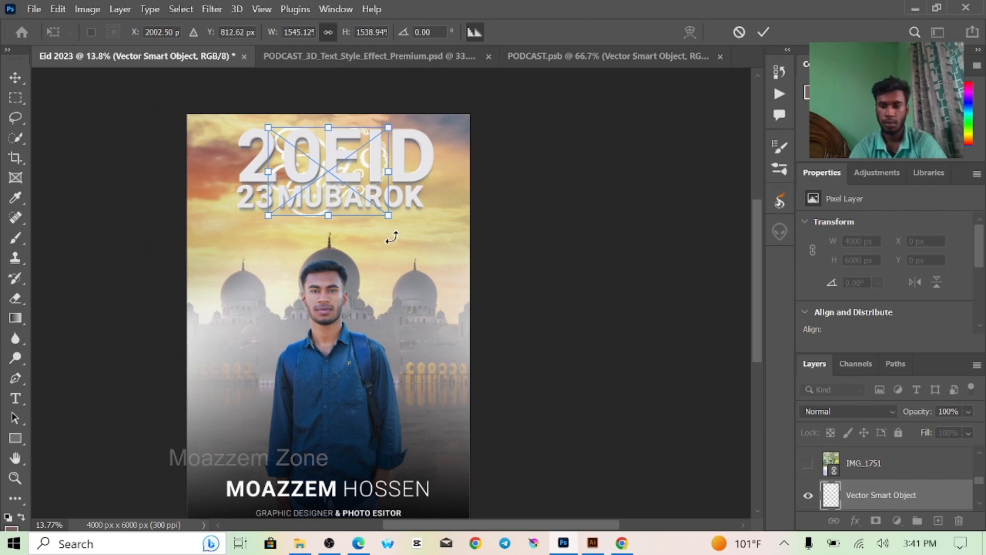
pyautogui.press('Return')
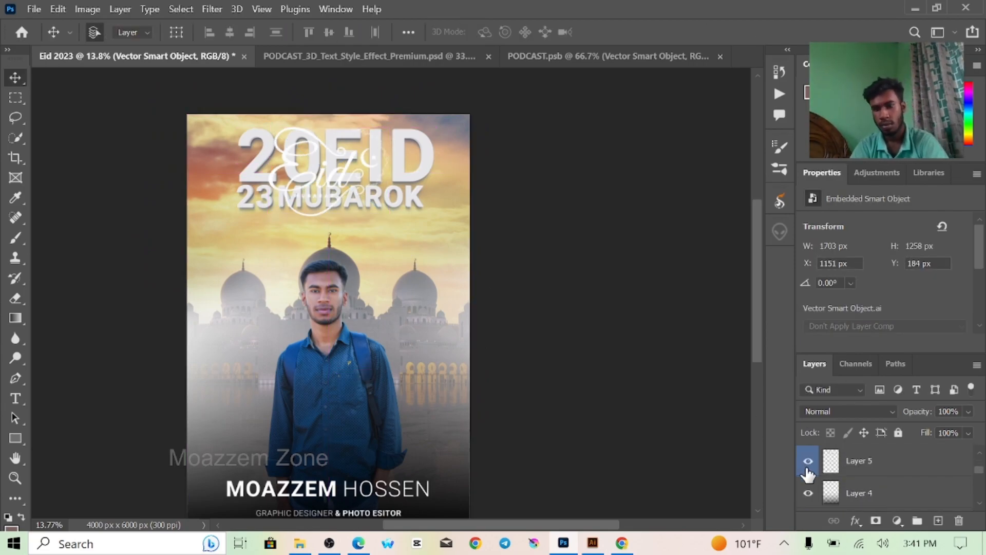
# Hide Layer 5 with the 3D heading to preview the Eid lettering alone, and show it again.
pyautogui.click(808, 494)
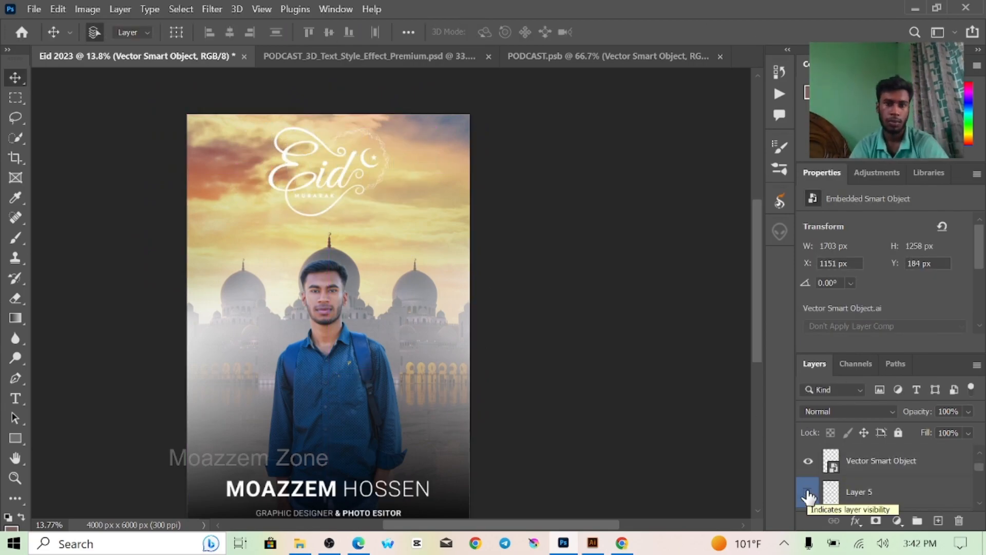
pyautogui.click(808, 494)
pyautogui.scroll(1, 882, 481)
# Shrink the Eid Mubarak lettering to about 937 × 692 px and centre it on the man's shirt above the name.
pyautogui.hotkey('ctrl', 't')
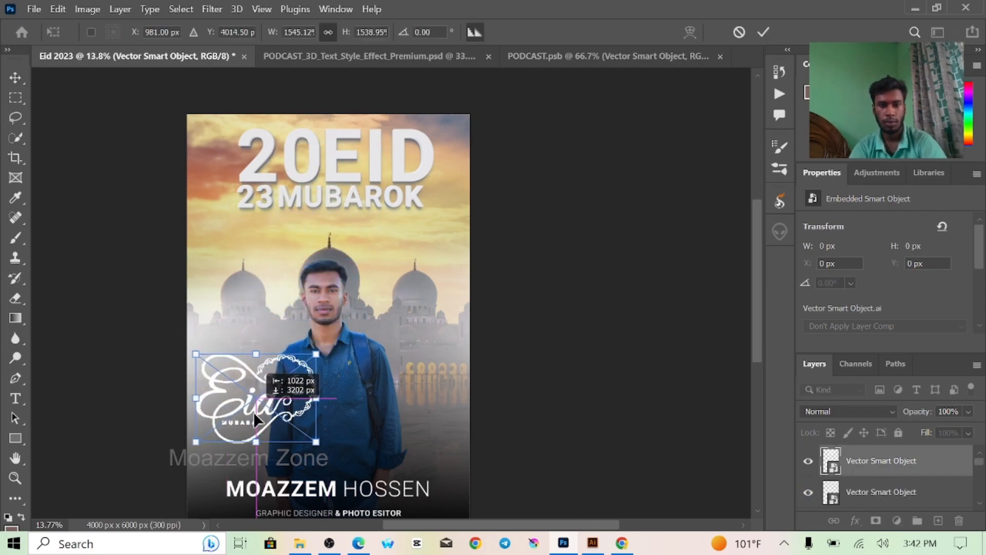
pyautogui.moveTo(253, 411); pyautogui.dragTo(314, 448)
pyautogui.scroll(-3, 349, 397)
pyautogui.moveTo(325, 374); pyautogui.dragTo(325, 377)
pyautogui.press('Return')
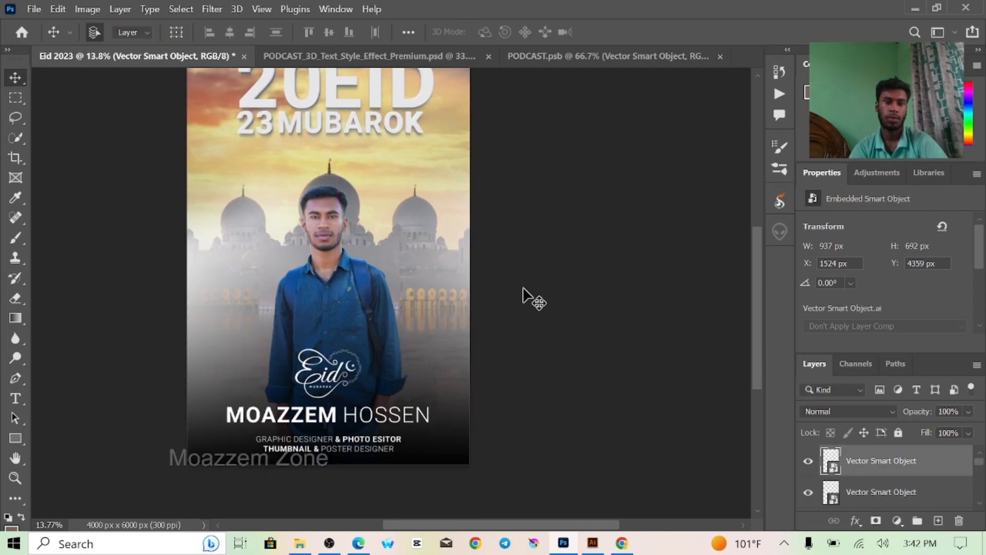
# Select Layer 4 in the poster and apply the Exposure X7 filter with the brnd look.
pyautogui.scroll(-1, 522, 296)
pyautogui.scroll(3, 485, 250)
pyautogui.scroll(-2, 462, 272)
pyautogui.scroll(4, 387, 342)
pyautogui.scroll(-5, 387, 342)
pyautogui.scroll(3, 388, 340)
pyautogui.scroll(-3, 392, 345)
pyautogui.click(893, 489)
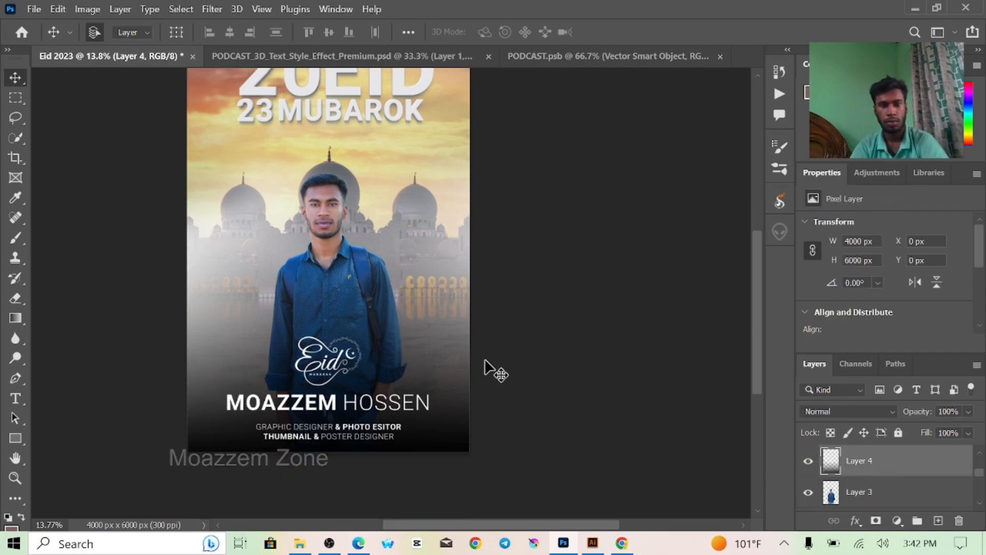
pyautogui.scroll(-2, 889, 500)
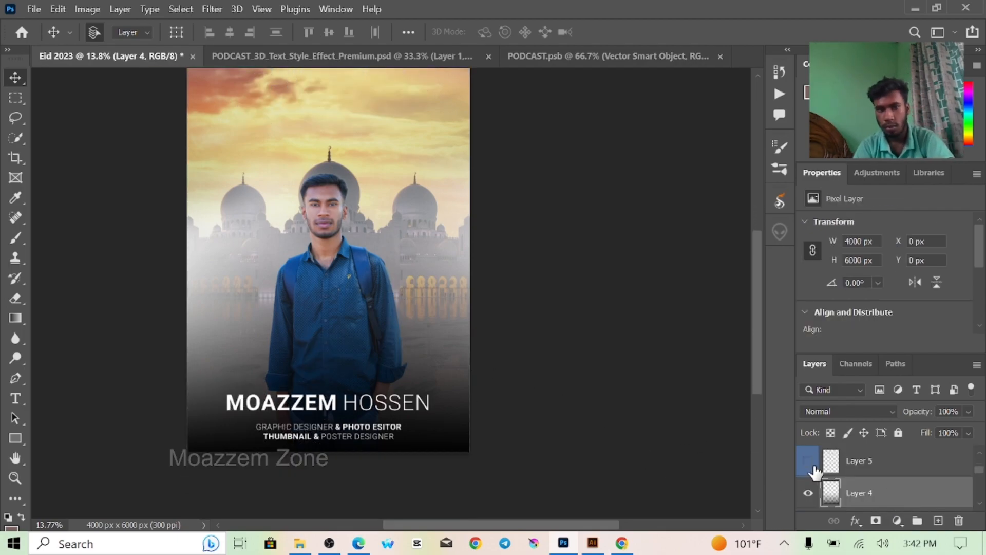
pyautogui.click(212, 9)
pyautogui.moveTo(288, 339)
pyautogui.click(436, 337)
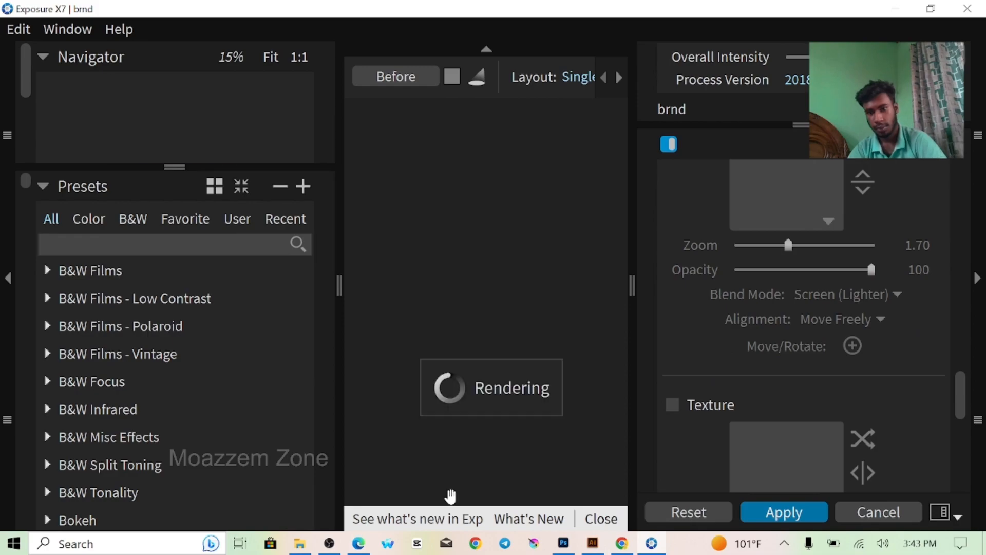
pyautogui.click(784, 513)
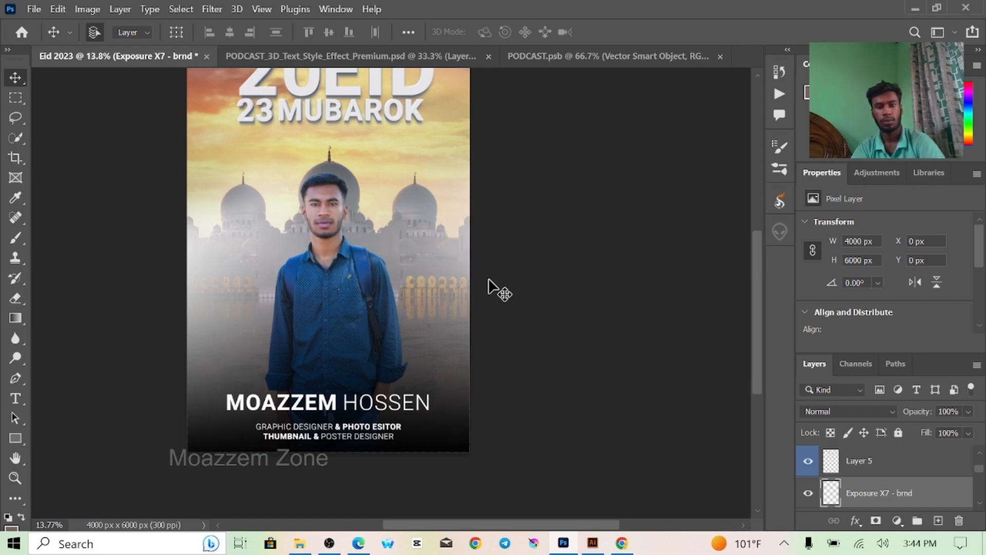
# Switch to whater mark.ai in Illustrator and undo the last edits to the 20EID 23MUBAROK lettering.
pyautogui.scroll(2, 513, 281)
pyautogui.hotkey('ctrl', 'space')
pyautogui.moveTo(360, 210); pyautogui.dragTo(314, 212)
pyautogui.click(593, 542)
pyautogui.click(414, 64)
pyautogui.press('n')
pyautogui.click(391, 108)
pyautogui.press('space')
pyautogui.moveTo(155, 257); pyautogui.dragTo(558, 229)
pyautogui.scroll(-3, 322, 383)
pyautogui.hotkey('ctrl', 'z')
pyautogui.hotkey('ctrl', 'z')
pyautogui.hotkey('ctrl', 'z')
pyautogui.hotkey('ctrl', 'z')
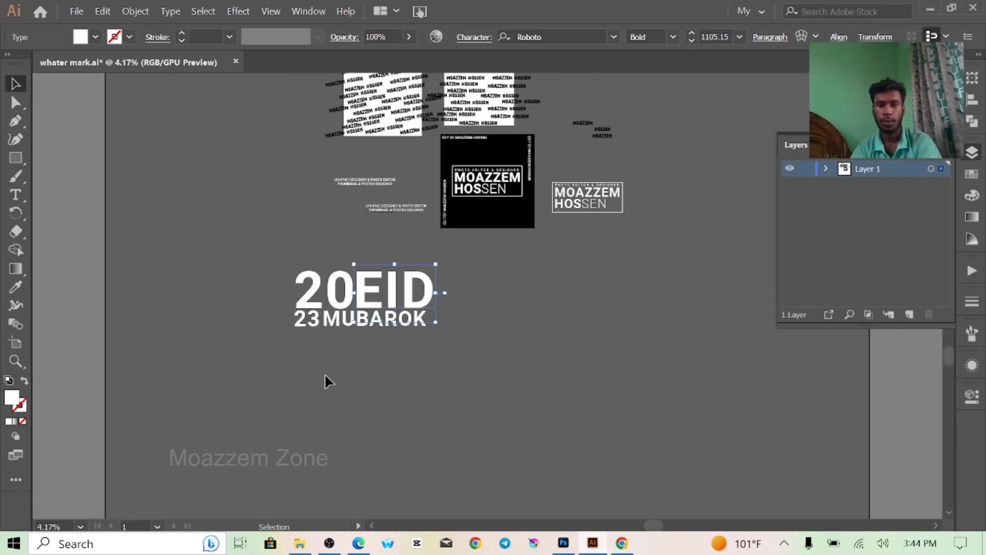
# Correct the spelling of MUBAROK to MUBARAK in the heading text.
pyautogui.click(325, 380)
pyautogui.press('t')
pyautogui.doubleClick(422, 316)
pyautogui.write('A')
pyautogui.press('Escape')
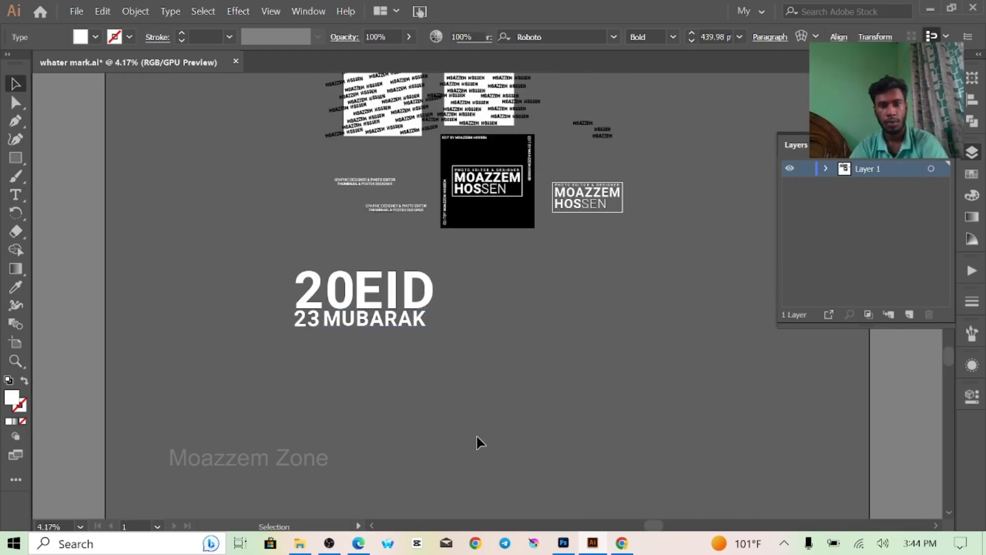
# Shift the MUBARAK text slightly to the right beneath EID, beside the 23.
pyautogui.click(383, 334)
pyautogui.click(437, 385)
pyautogui.click(368, 326)
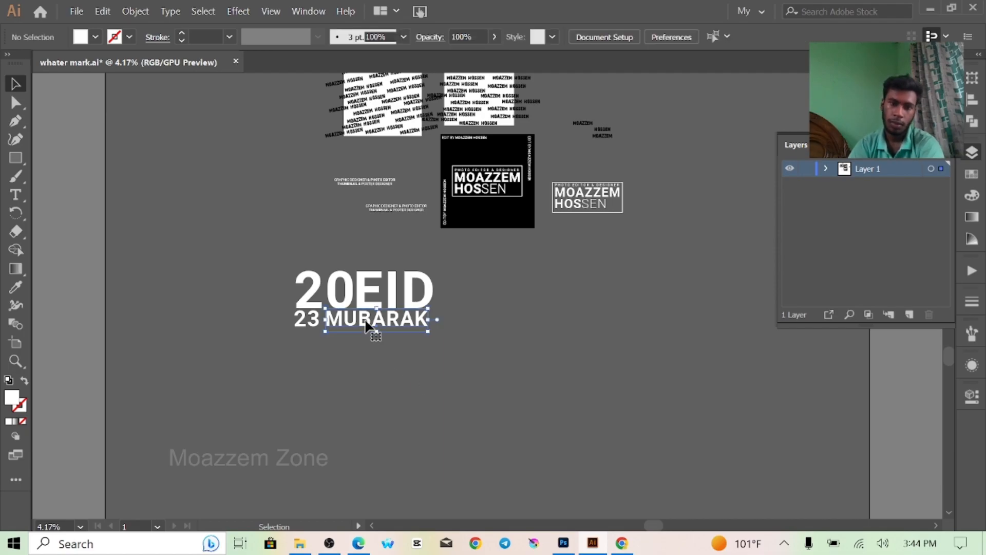
pyautogui.click(535, 409)
# Select the whole 20EID 23MUBARAK heading and bring it into PODCAST.psb in Photoshop.
pyautogui.scroll(-2, 535, 409)
pyautogui.scroll(1, 535, 409)
pyautogui.moveTo(513, 395); pyautogui.dragTo(374, 282)
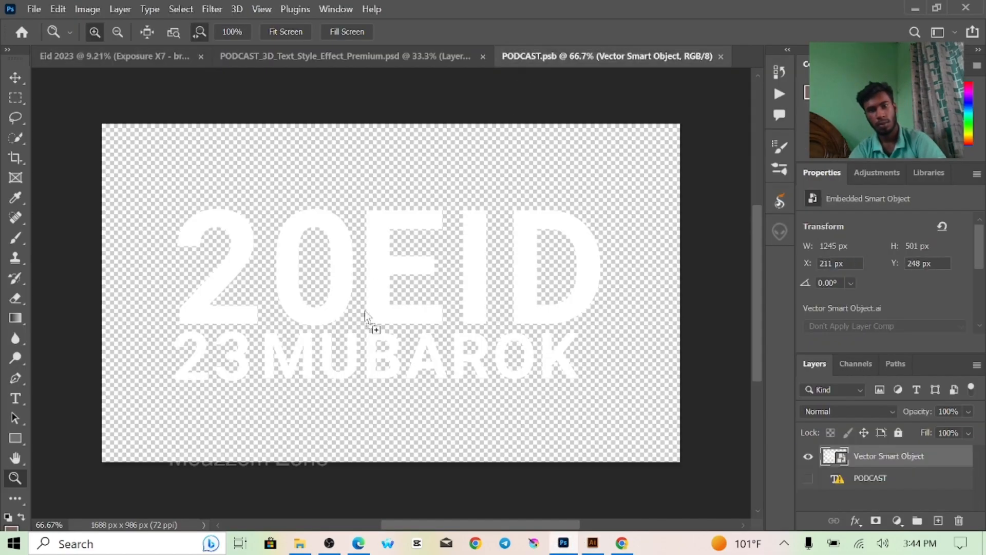